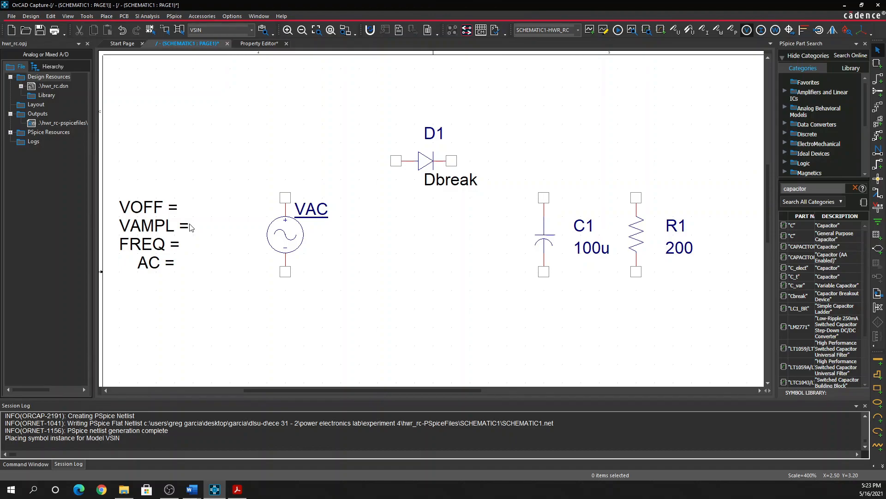
# Step: Set the sine source's VAMPL to 311.127 and its FREQ to 60
pyautogui.doubleClick(187, 227)
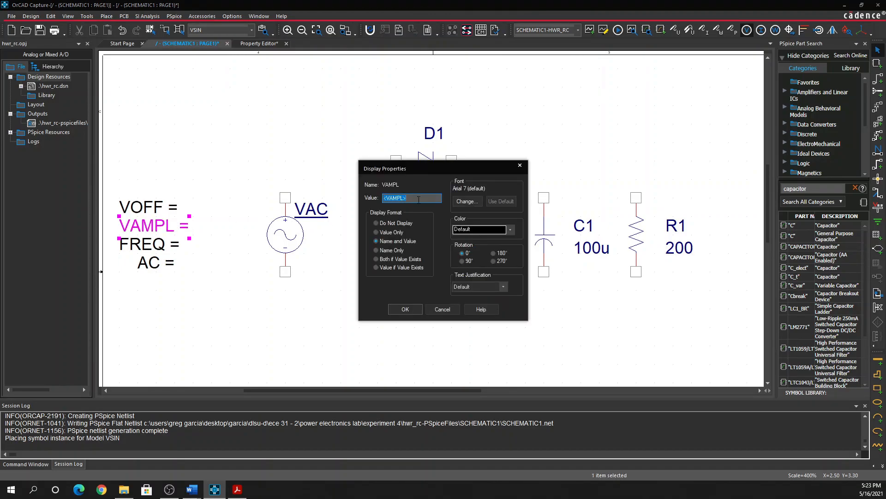
pyautogui.write('311.127')
pyautogui.press('Return')
pyautogui.doubleClick(175, 244)
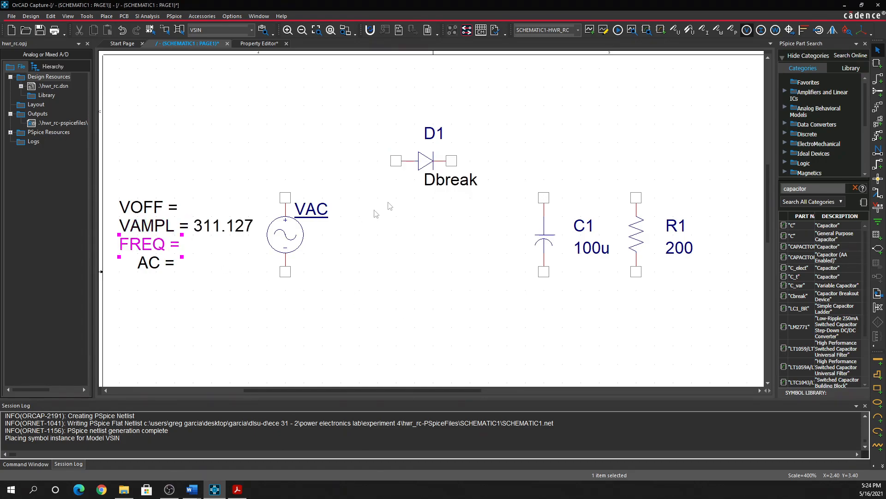
pyautogui.write('60')
pyautogui.click(406, 306)
# Step: Set the sine source's AC value and its VOFF offset both to 0
pyautogui.doubleClick(159, 263)
pyautogui.write('0')
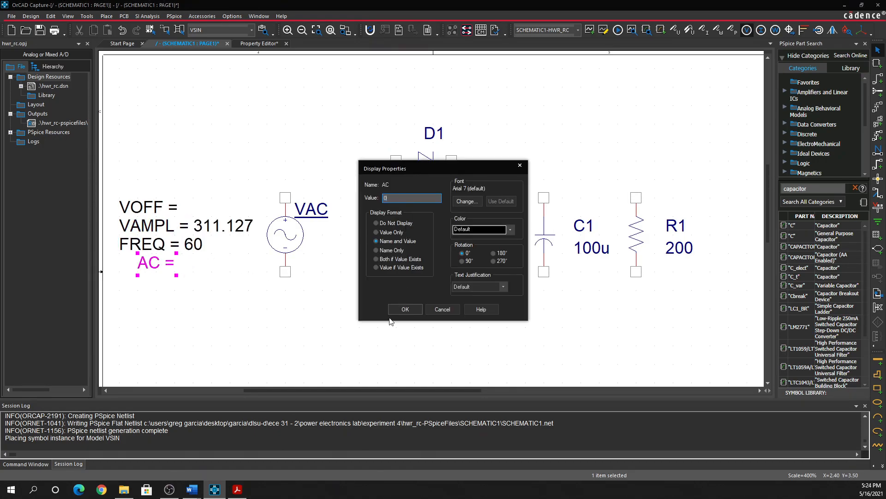
pyautogui.click(401, 311)
pyautogui.doubleClick(157, 207)
pyautogui.write('0')
pyautogui.press('Return')
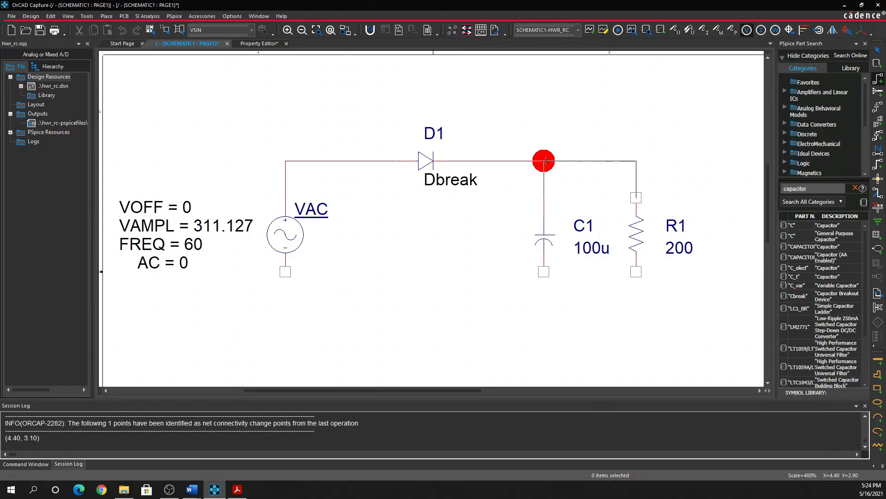
# Step: Wire the lower pin of resistor R1 to the source's lower pin, and connect capacitor C1's lower pin to that return wire
pyautogui.click(636, 272)
pyautogui.click(286, 271)
pyautogui.click(544, 272)
pyautogui.click(544, 308)
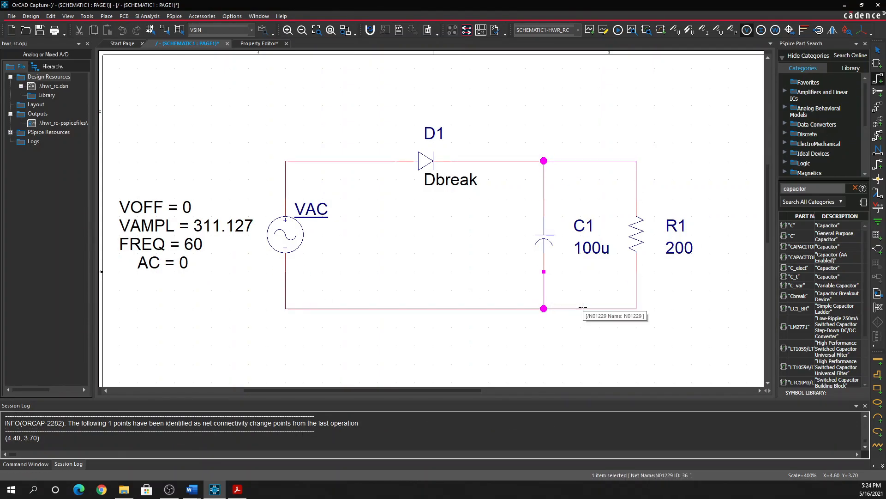
# Step: Place a 0/CAPSYM ground on the return wire directly below the source VAC
pyautogui.click(878, 224)
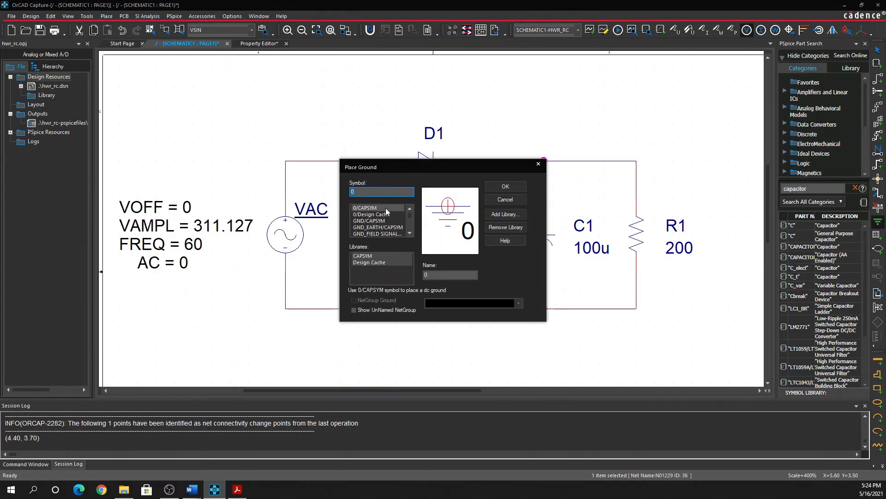
pyautogui.click(510, 184)
pyautogui.click(287, 328)
pyautogui.press('Escape')
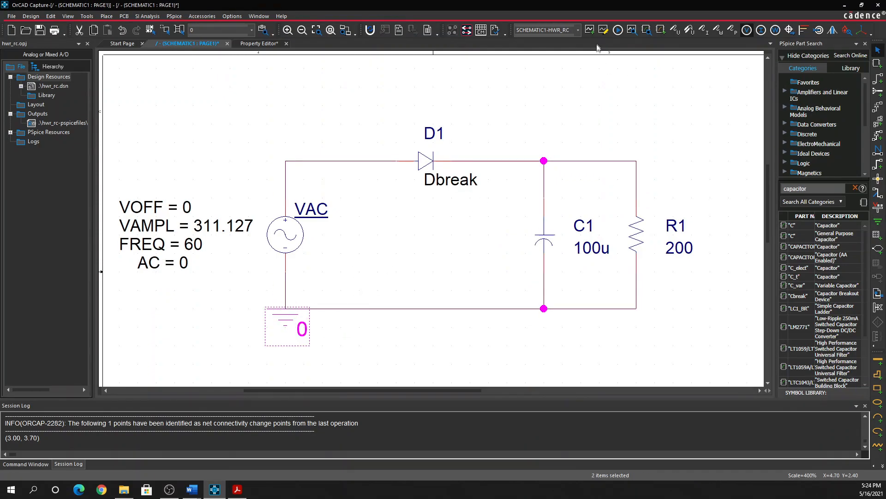
# Step: Create a new simulation profile named HWR_RC2
pyautogui.click(590, 30)
pyautogui.write('HWR_RC')
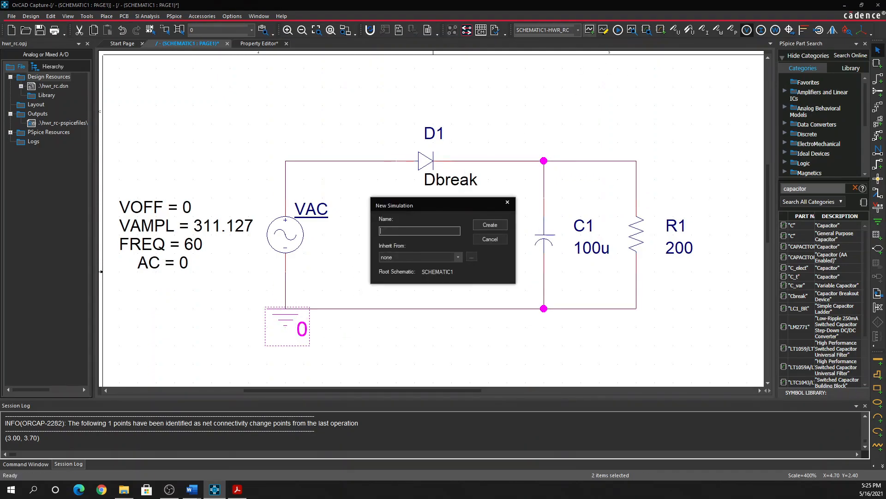
pyautogui.write('2')
pyautogui.press('Return')
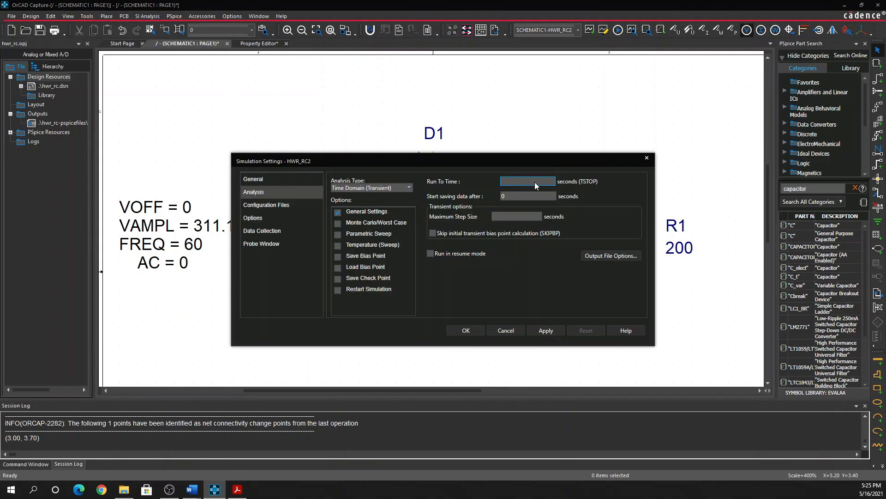
# Step: Set the transient analysis to run to 16.67ms with a maximum step size of 10us and apply it
pyautogui.write('16.67ms')
pyautogui.click(500, 217)
pyautogui.write('10us')
pyautogui.click(543, 333)
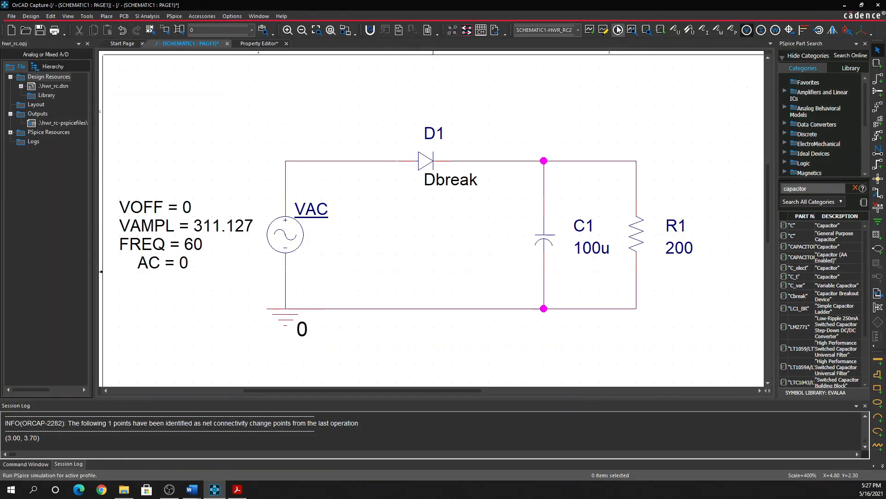
# Step: Place a voltage marker on the output node above resistor R1 and run the PSpice simulation
pyautogui.click(677, 30)
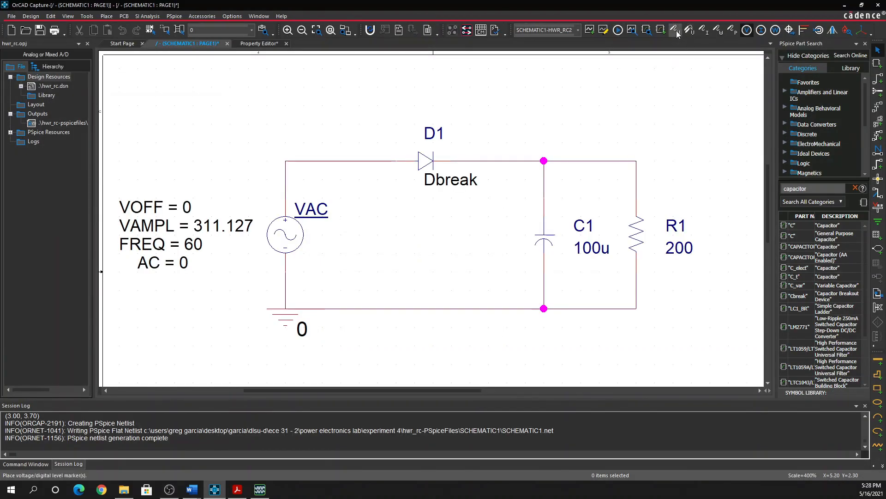
pyautogui.click(639, 164)
pyautogui.press('Escape')
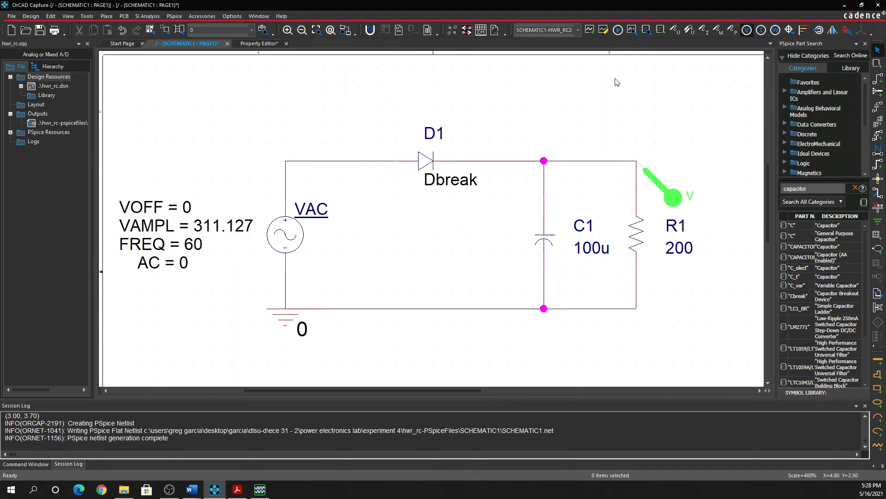
pyautogui.click(618, 30)
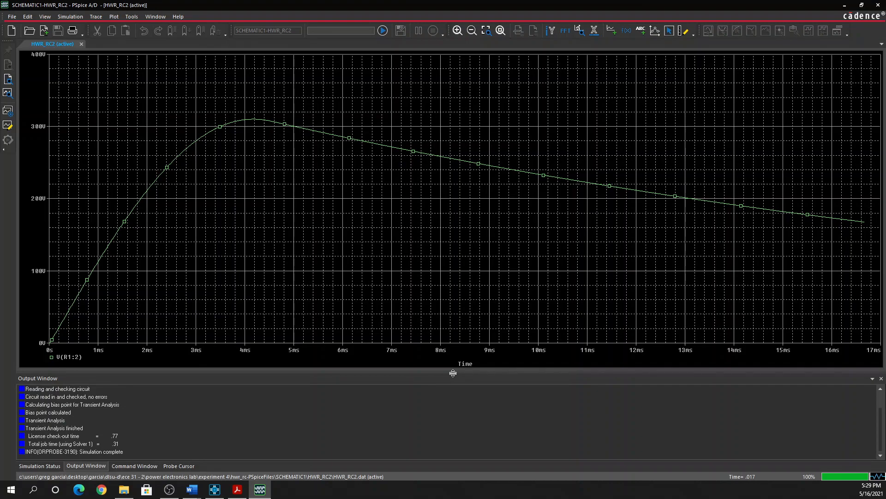
# Step: Add the source voltage trace V(VAC:+) to the plot
pyautogui.press('Insert')
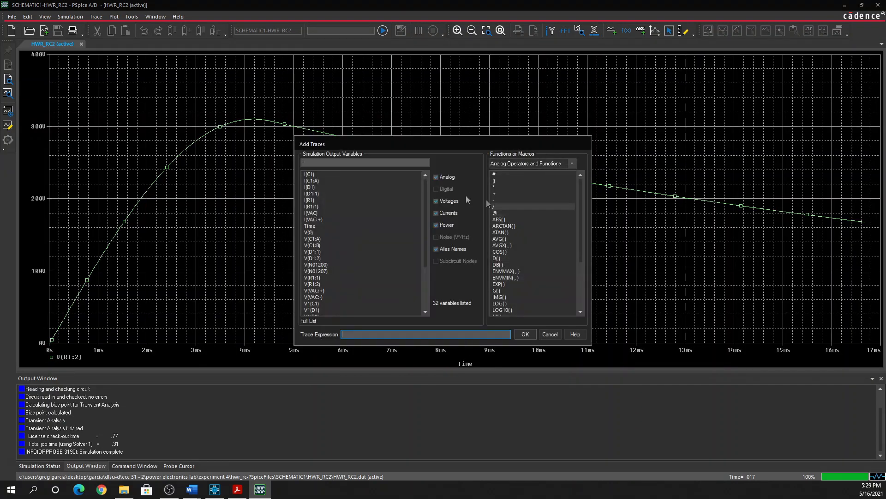
pyautogui.scroll(-3, 333, 278)
pyautogui.doubleClick(327, 225)
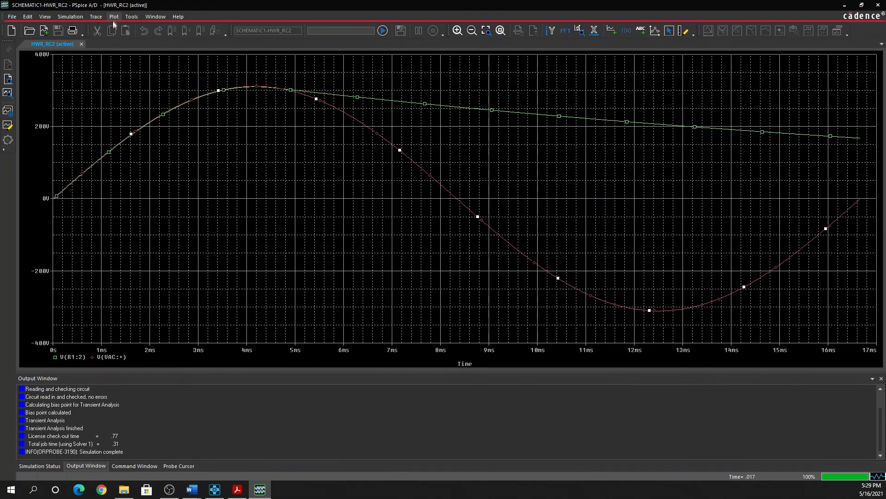
# Step: Change the plot's X-axis variable to Time*60*360 so that the axis reads in degrees
pyautogui.click(114, 17)
pyautogui.click(122, 27)
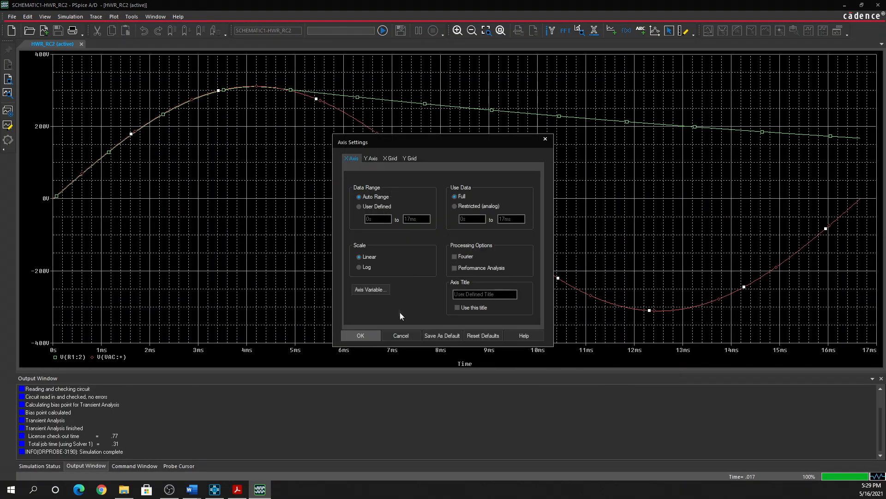
pyautogui.click(375, 290)
pyautogui.write('*60*3')
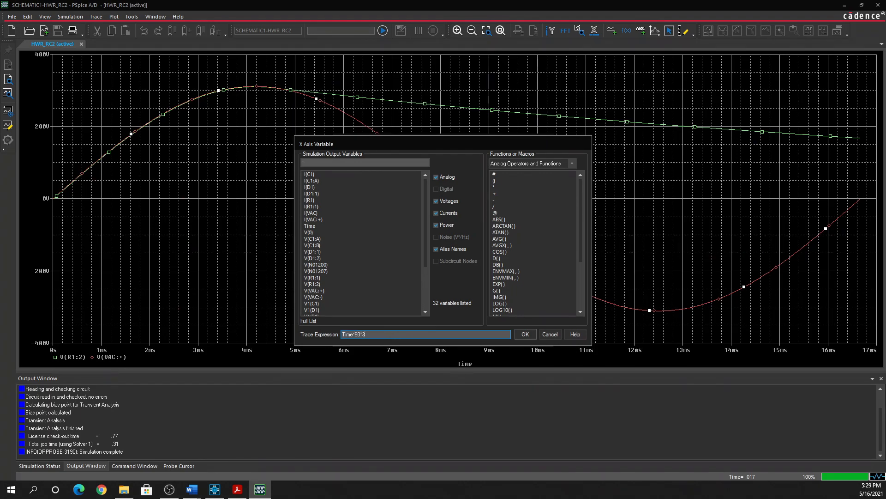
pyautogui.click(525, 334)
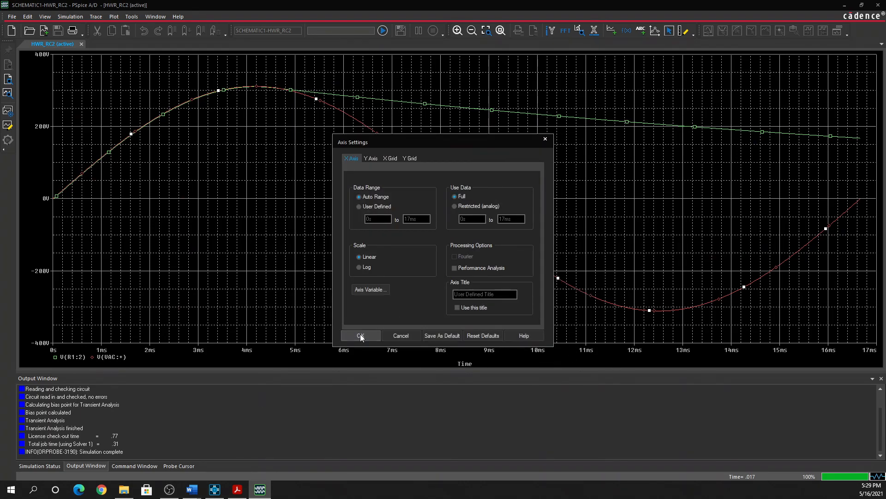
pyautogui.click(361, 335)
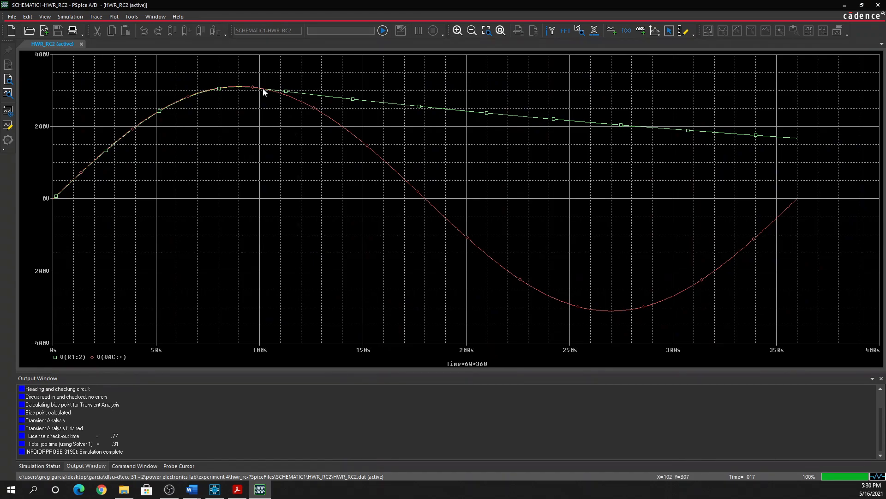
# Step: Turn on the plot cursor and measure the point where V(R1:2) separates from the V(VAC:+) trace
pyautogui.click(457, 30)
pyautogui.click(60, 364)
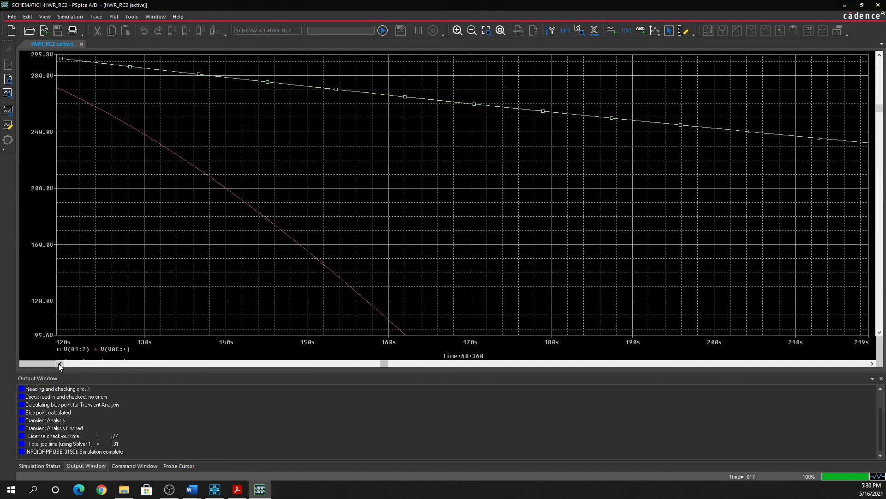
pyautogui.click(880, 56)
pyautogui.click(880, 56)
pyautogui.rightClick(331, 125)
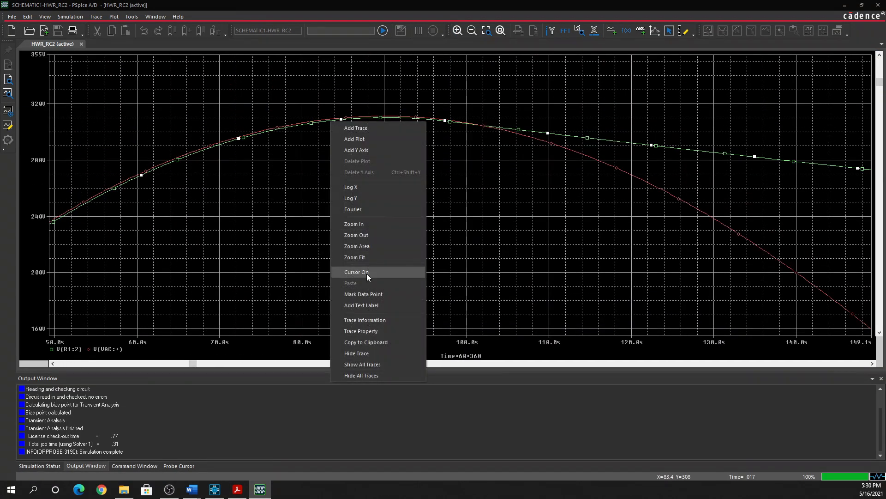
pyautogui.click(366, 274)
pyautogui.click(451, 123)
pyautogui.click(487, 128)
pyautogui.moveTo(488, 129); pyautogui.dragTo(480, 127)
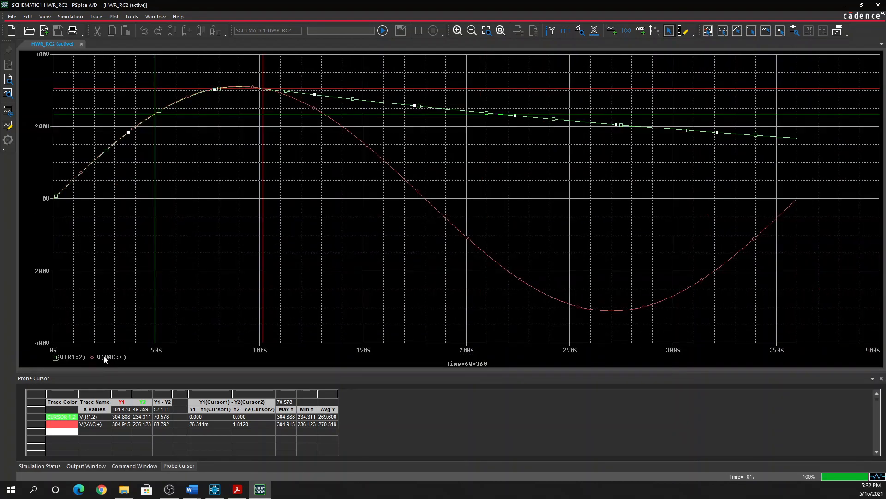
# Step: Delete the V(VAC:+) trace and put the second cursor at the start of the V(R1:2) curve
pyautogui.click(104, 360)
pyautogui.press('Delete')
pyautogui.click(189, 97)
pyautogui.rightClick(53, 197)
# Step: Measure V(R1:2) with the first cursor at the curve's peak and at its end
pyautogui.click(235, 90)
pyautogui.moveTo(235, 90)
pyautogui.mouseDown()
pyautogui.moveTo(129, 158)
pyautogui.moveTo(239, 113)
pyautogui.mouseUp()
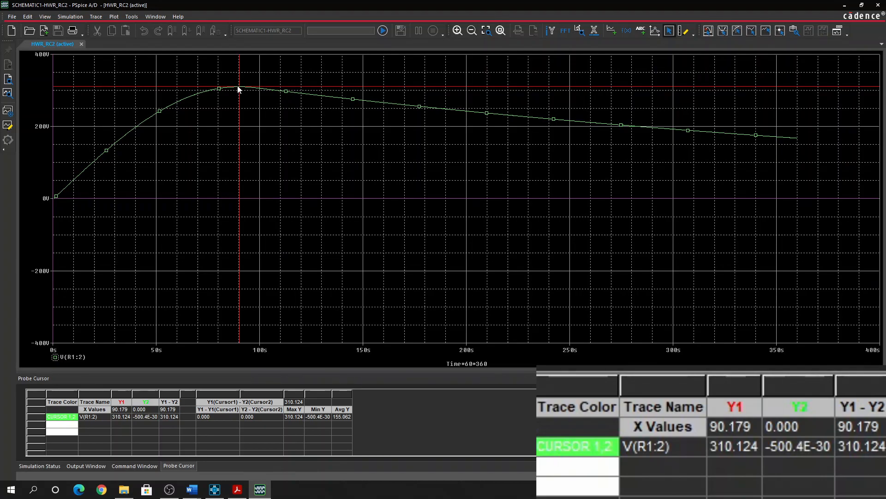
pyautogui.moveTo(240, 89); pyautogui.dragTo(797, 174)
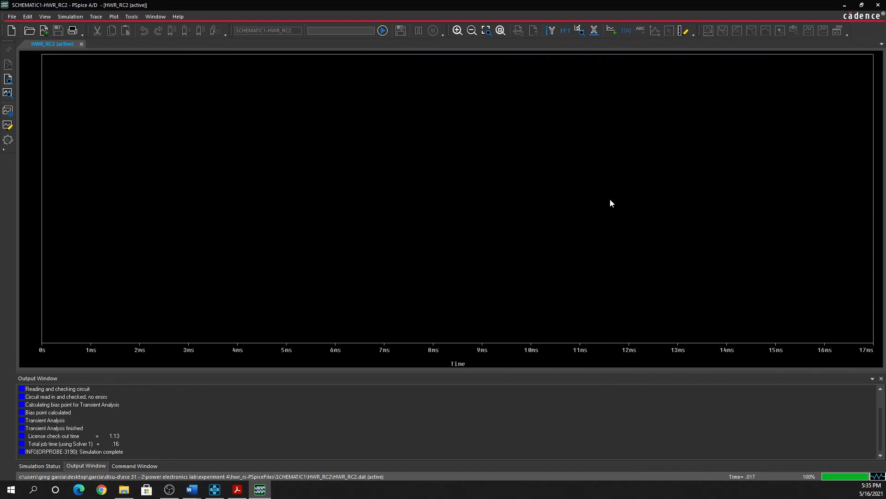
# Step: Add the average output voltage trace AVG(V(R1:2)) to the empty plot
pyautogui.press('Insert')
pyautogui.click(499, 238)
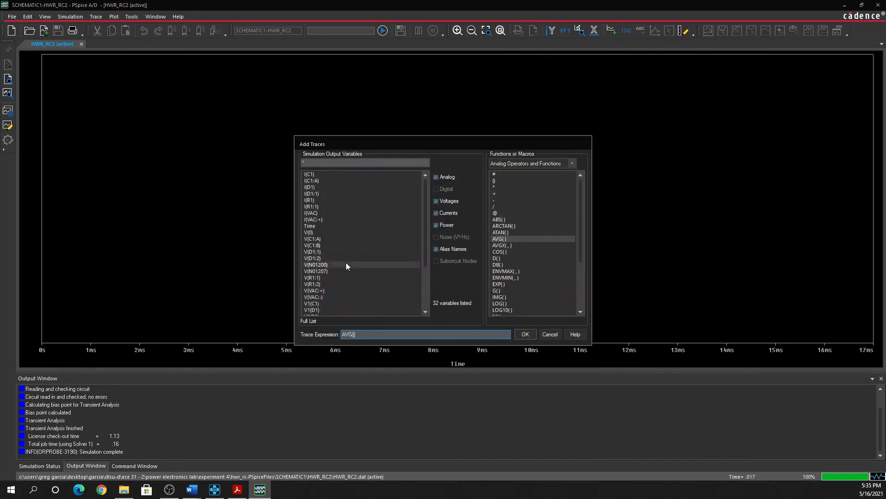
pyautogui.click(321, 283)
pyautogui.press('Return')
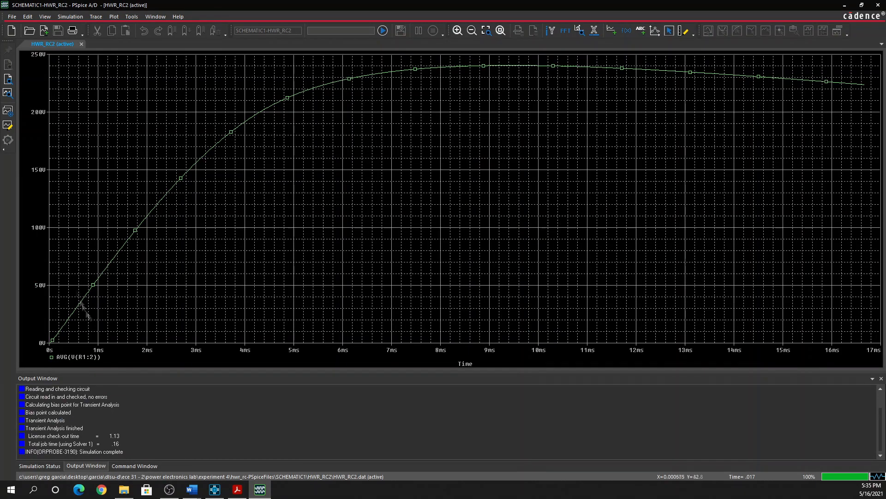
# Step: Turn on the cursor and measure the AVG(V(R1:2)) trace at its end
pyautogui.rightClick(74, 317)
pyautogui.click(110, 198)
pyautogui.moveTo(422, 121); pyautogui.dragTo(864, 86)
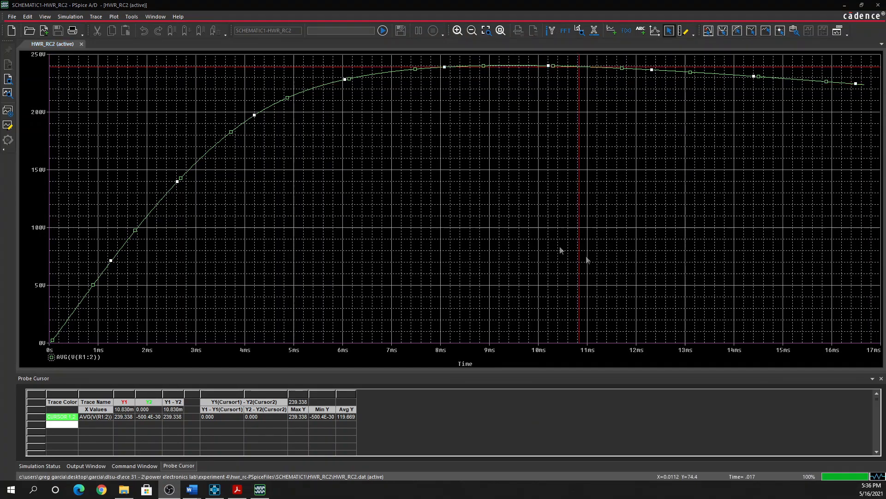
# Step: Replace the AVG(V(R1:2)) trace with the diode current trace I(D1)
pyautogui.click(71, 356)
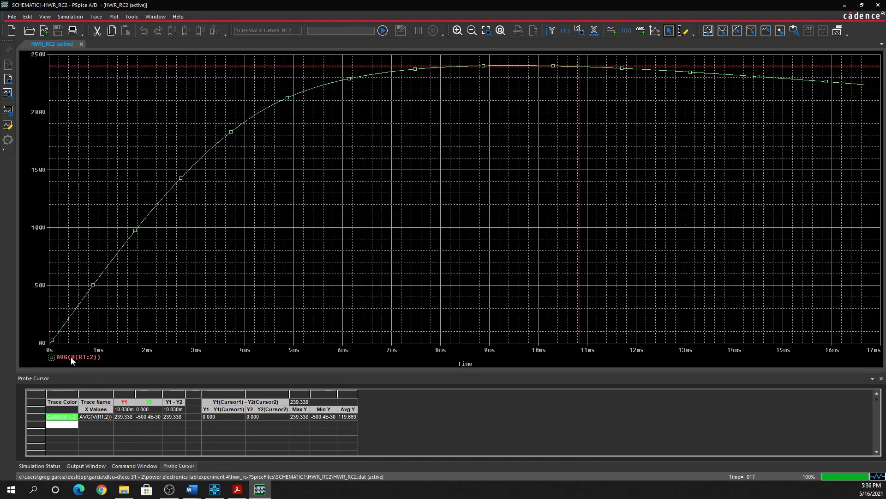
pyautogui.press('Delete')
pyautogui.press('Insert')
pyautogui.click(316, 188)
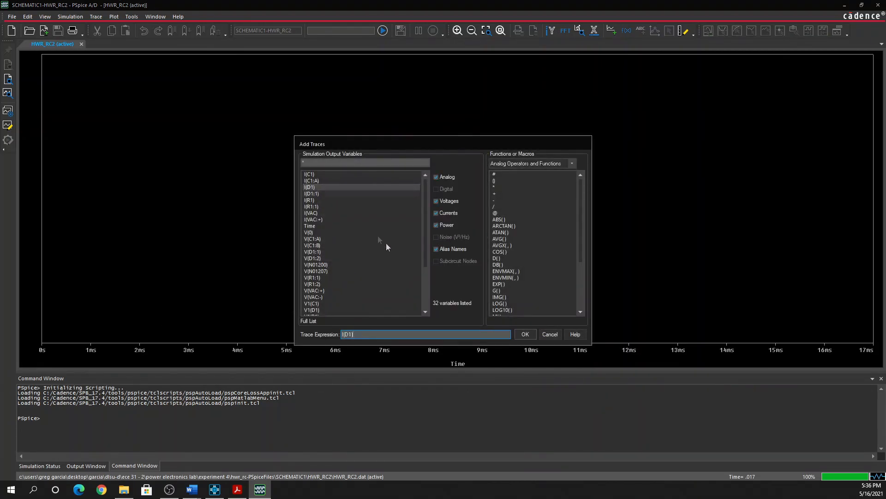
pyautogui.click(524, 336)
# Step: Turn on the cursor and fine-position it to measure the peak of the diode current I(D1)
pyautogui.rightClick(202, 209)
pyautogui.click(256, 355)
pyautogui.click(59, 71)
pyautogui.press('Right')
pyautogui.press('Right')
pyautogui.press('Right')
pyautogui.press('Right')
pyautogui.press('Right')
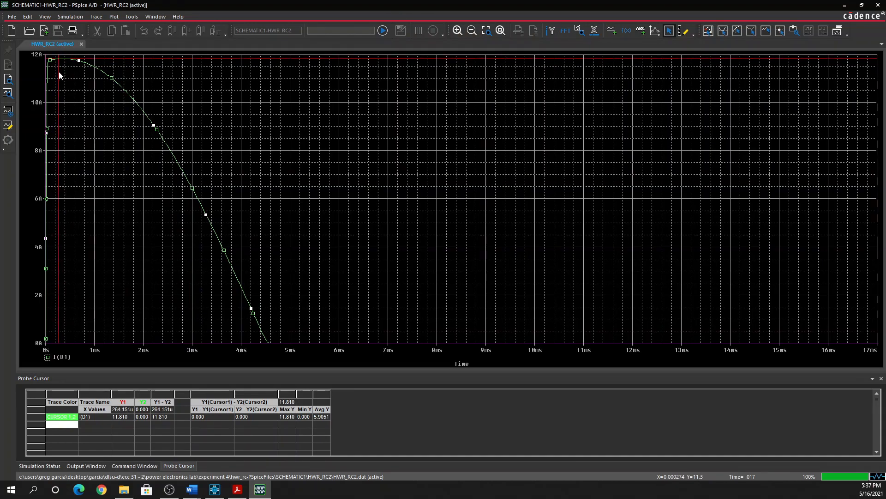
pyautogui.press('Left')
pyautogui.press('Left')
pyautogui.press('Left')
pyautogui.press('Left')
pyautogui.press('Right')
pyautogui.click(59, 60)
# Step: Replace the I(D1) trace with the capacitor current trace I(C1)
pyautogui.click(67, 359)
pyautogui.press('Delete')
pyautogui.press('Insert')
pyautogui.click(317, 175)
pyautogui.click(525, 334)
# Step: Turn on the cursor and fine-position it to measure the peak of the capacitor current I(C1)
pyautogui.rightClick(51, 59)
pyautogui.click(90, 209)
pyautogui.click(56, 68)
pyautogui.press('Left')
pyautogui.press('Left')
pyautogui.press('Left')
pyautogui.press('Left')
pyautogui.press('Left')
pyautogui.press('Left')
pyautogui.press('Left')
pyautogui.press('Left')
pyautogui.press('Left')
pyautogui.press('Left')
pyautogui.press('Left')
pyautogui.press('Left')
pyautogui.press('Left')
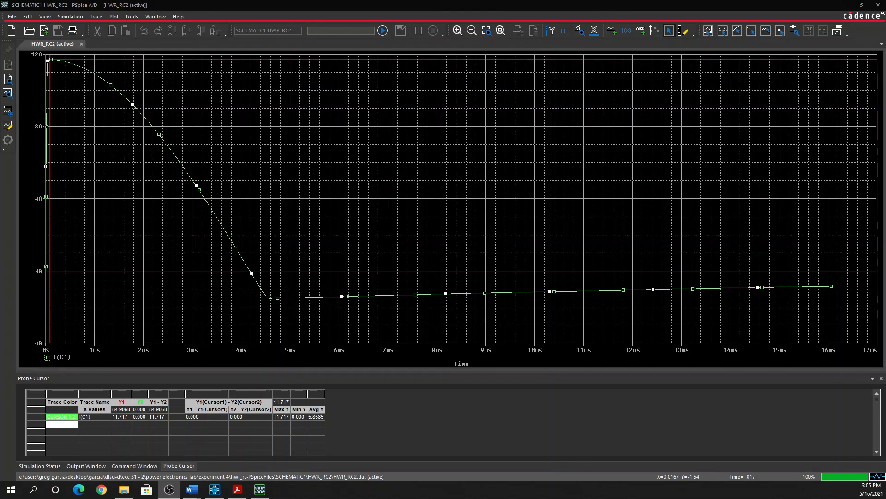
# Step: Switch to OrCAD Capture, set the simulation profile's run time to 50ms and rerun the simulation
pyautogui.click(226, 493)
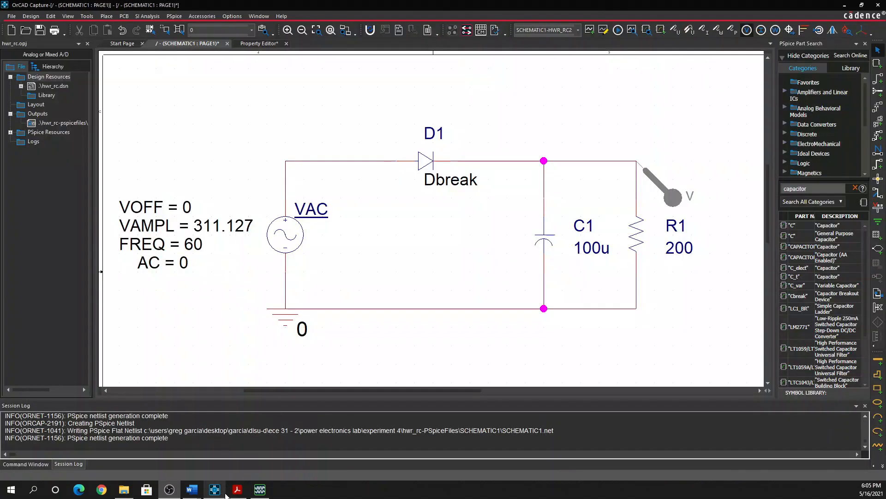
pyautogui.click(603, 30)
pyautogui.click(531, 181)
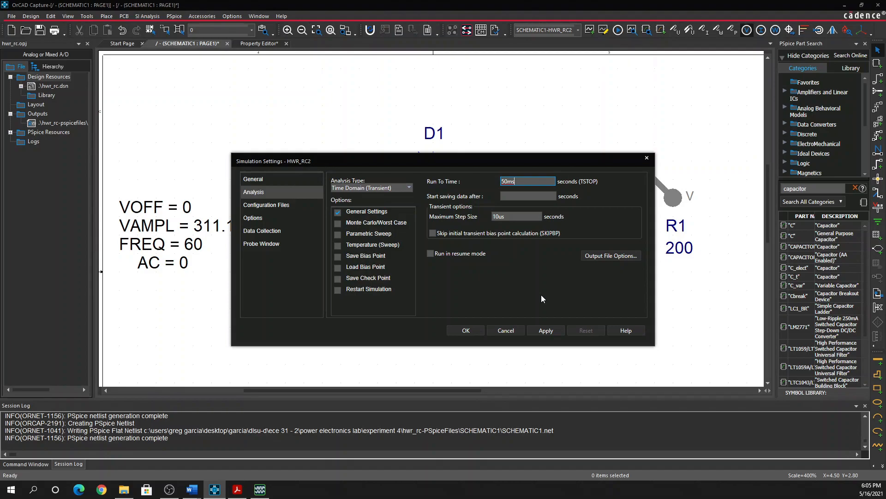
pyautogui.click(545, 330)
pyautogui.click(647, 158)
pyautogui.click(617, 30)
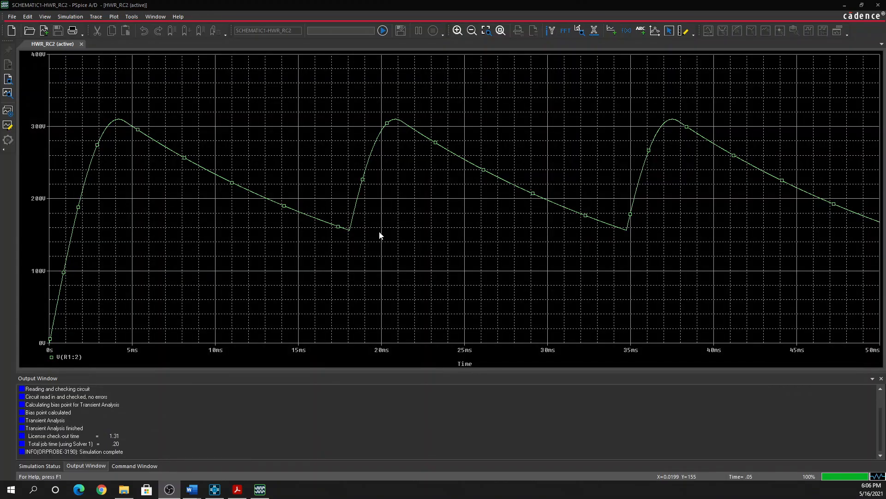
# Step: Replace the V(R1:2) trace with the diode current trace I(D1)
pyautogui.click(77, 357)
pyautogui.press('Delete')
pyautogui.press('Insert')
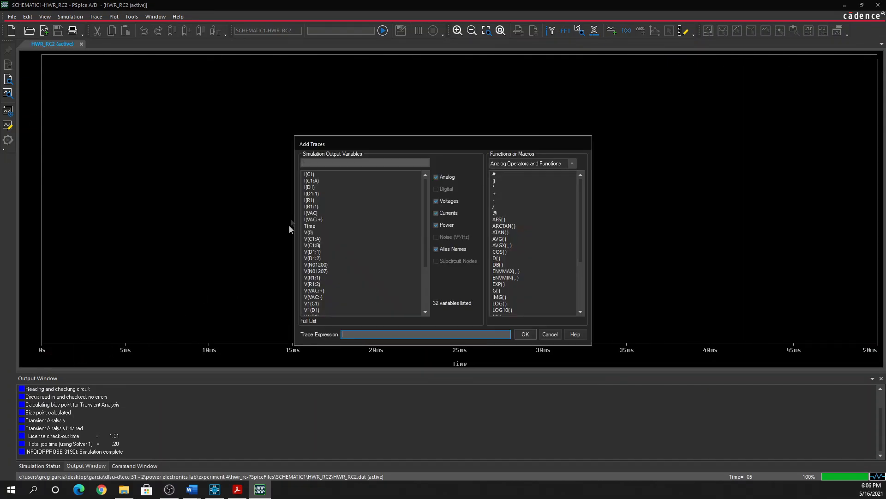
pyautogui.doubleClick(310, 187)
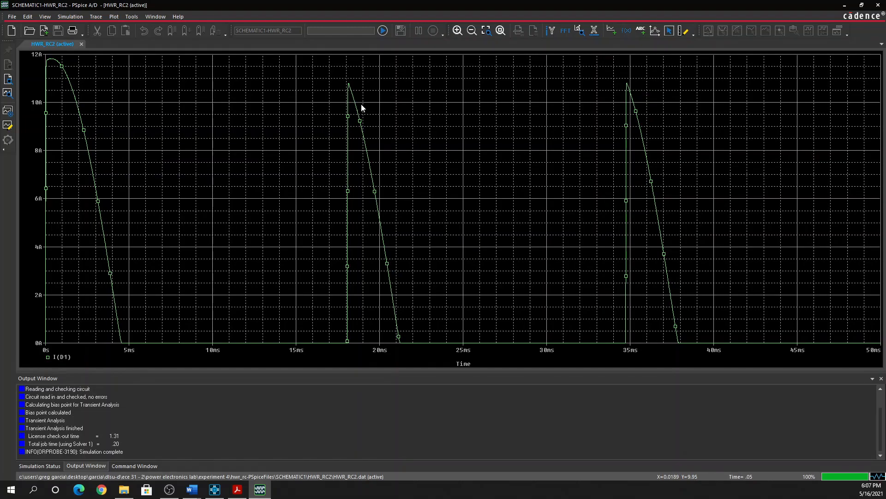
# Step: Turn on the cursor and measure the second and third peaks of the diode current I(D1)
pyautogui.rightClick(152, 345)
pyautogui.click(199, 231)
pyautogui.click(349, 172)
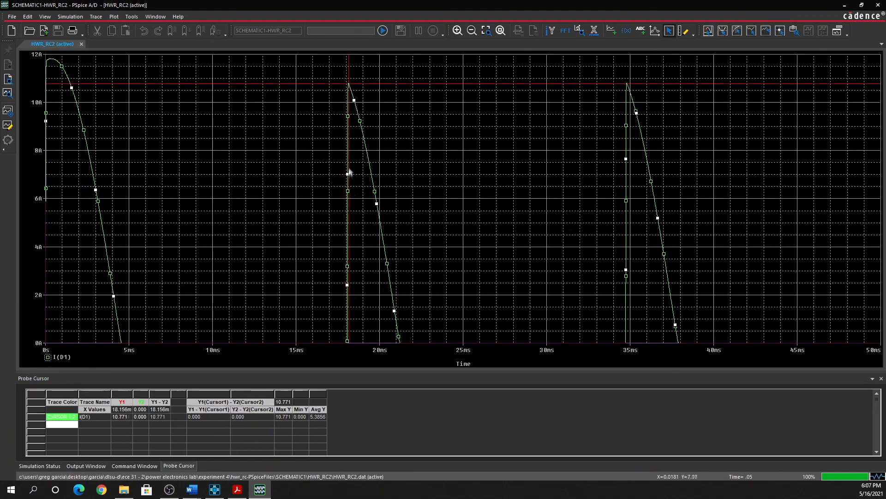
pyautogui.click(350, 86)
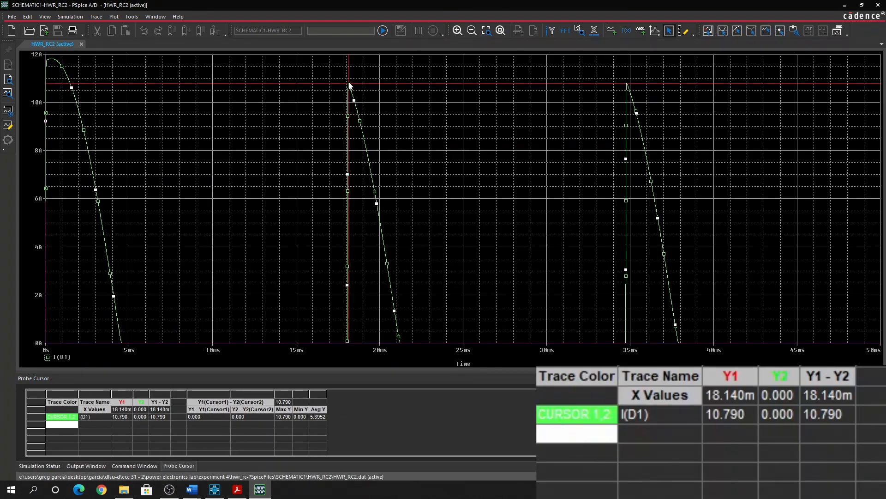
pyautogui.moveTo(349, 85); pyautogui.dragTo(623, 82)
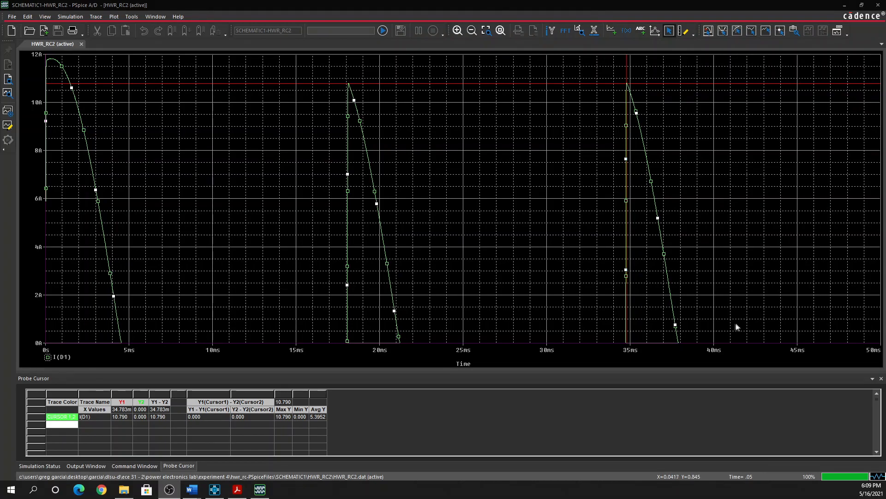
# Step: Replace the I(D1) trace with the capacitor current trace I(C1) for the 50 ms run
pyautogui.click(90, 356)
pyautogui.click(60, 356)
pyautogui.press('Delete')
pyautogui.press('Insert')
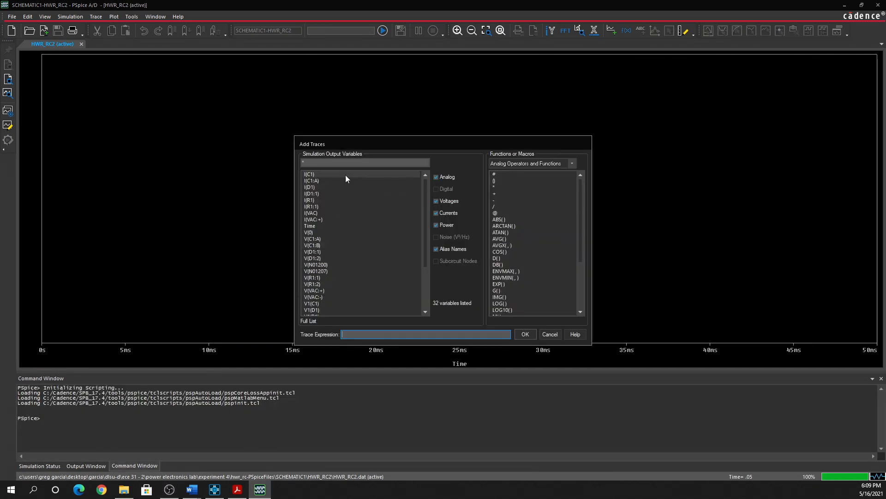
pyautogui.doubleClick(318, 174)
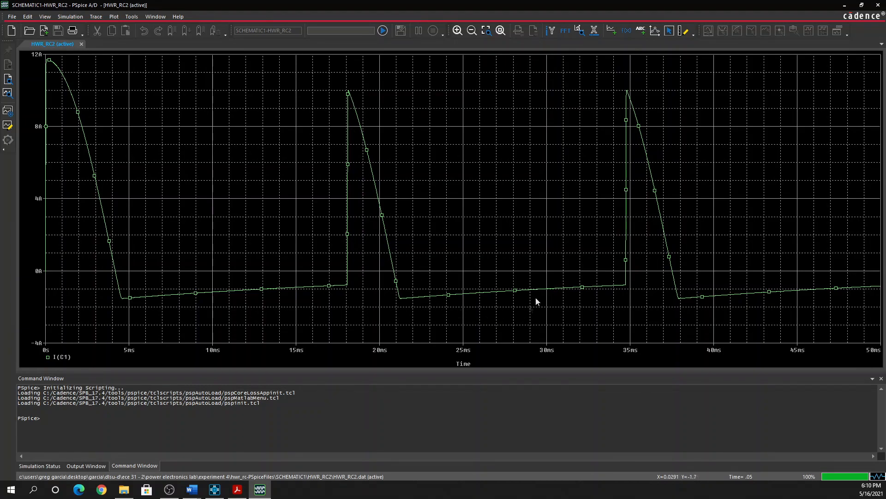
# Step: Turn on the cursor and measure the second and third peaks of the capacitor current I(C1)
pyautogui.rightClick(348, 256)
pyautogui.click(368, 180)
pyautogui.moveTo(351, 117); pyautogui.dragTo(349, 109)
pyautogui.click(349, 93)
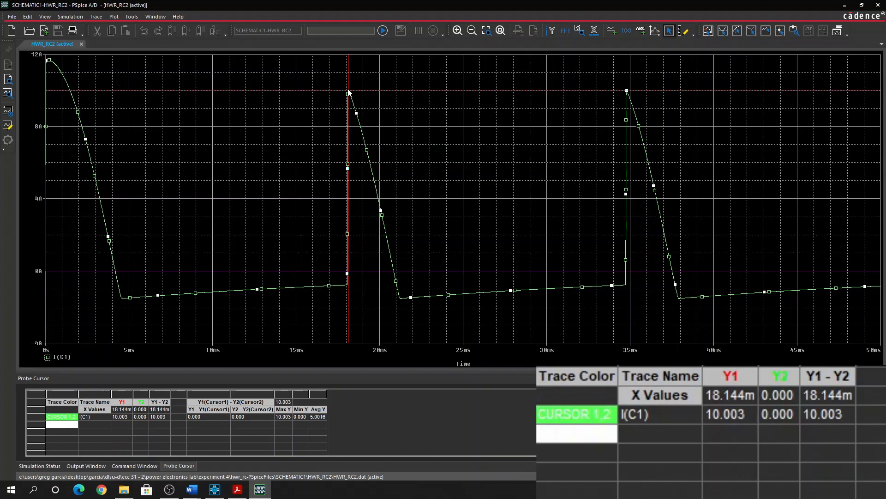
pyautogui.moveTo(348, 92); pyautogui.dragTo(629, 94)
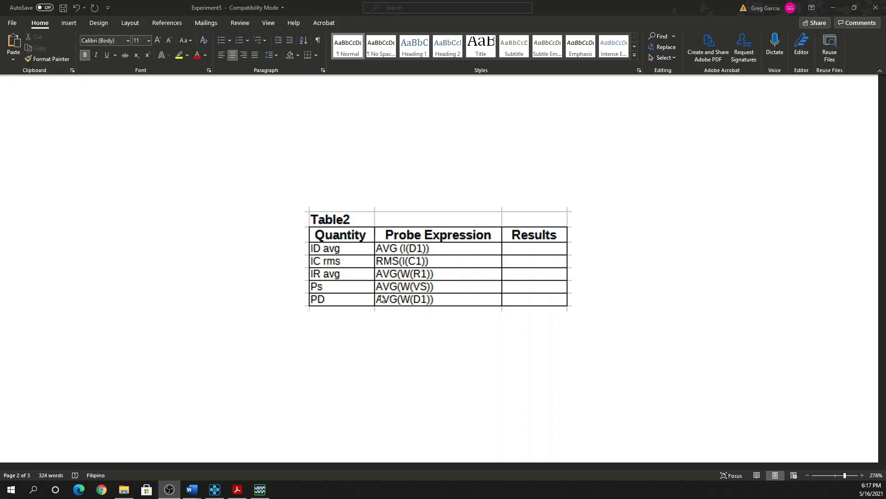
# Step: Switch to OrCAD Capture, set the simulation profile's run time to 16.67ms and rerun the simulation
pyautogui.click(219, 492)
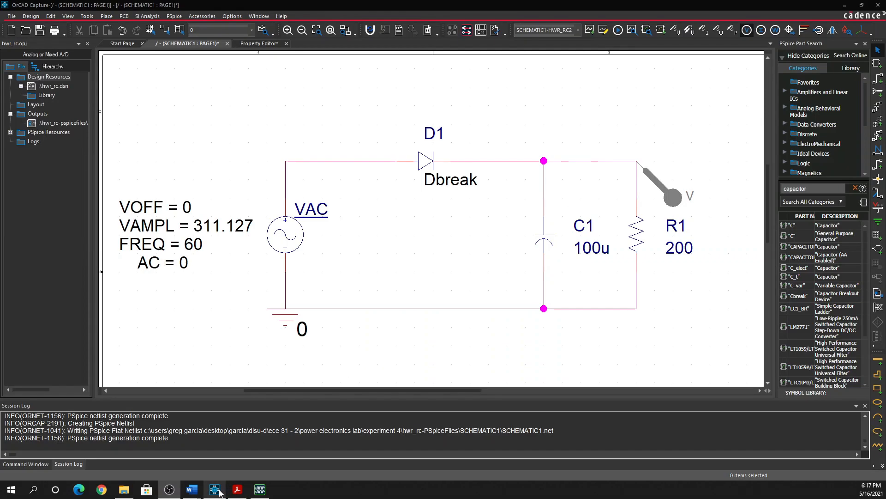
pyautogui.click(603, 30)
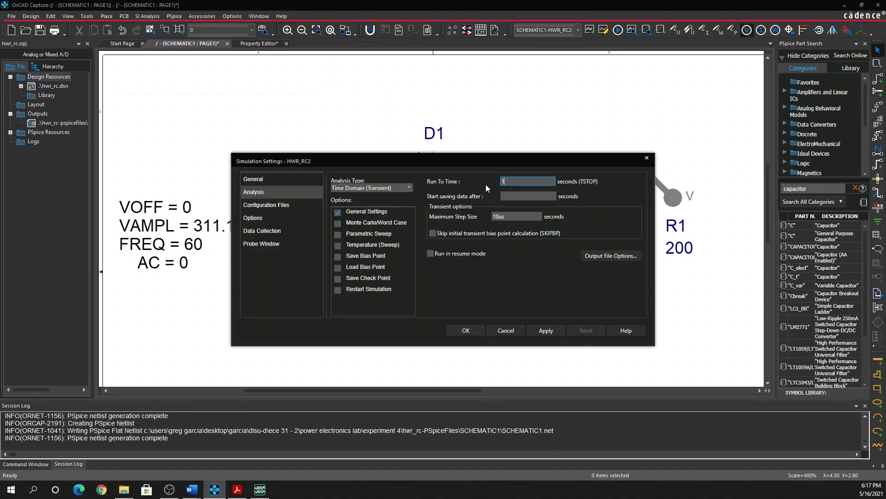
pyautogui.write('16.67m')
pyautogui.click(466, 330)
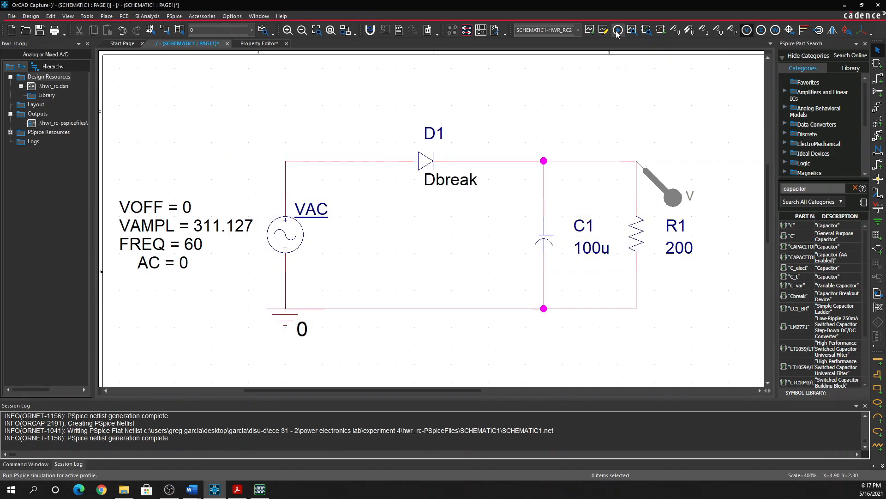
pyautogui.click(618, 30)
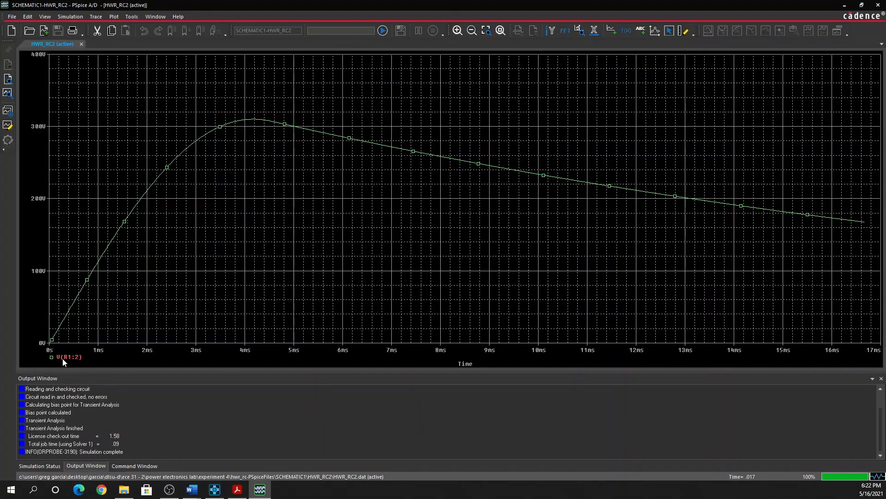
# Step: Replace the V(R1:2) trace with the average diode current expression AVG(I(D1))
pyautogui.press('Delete')
pyautogui.click(95, 16)
pyautogui.click(114, 28)
pyautogui.click(499, 238)
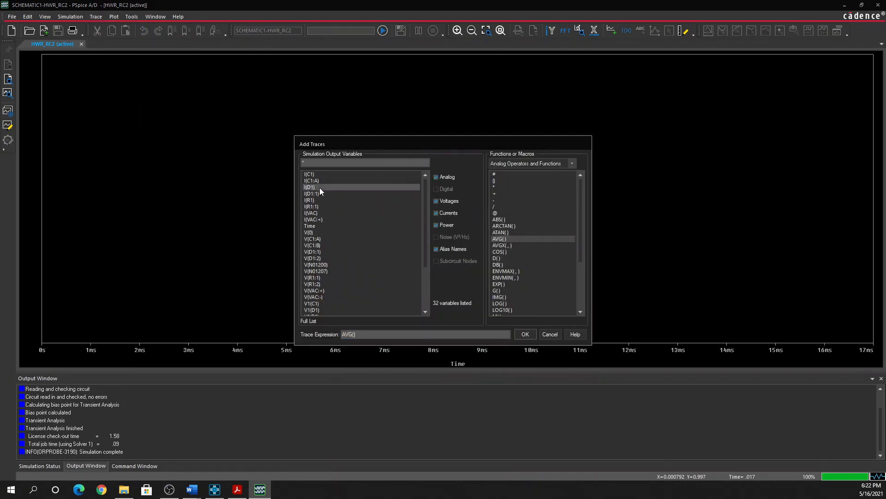
pyautogui.click(320, 187)
pyautogui.click(519, 333)
# Step: Turn on the cursor and measure AVG(I(D1)) at the end of the first period
pyautogui.rightClick(52, 96)
pyautogui.click(83, 247)
pyautogui.moveTo(74, 76)
pyautogui.mouseDown()
pyautogui.moveTo(395, 231)
pyautogui.moveTo(864, 307)
pyautogui.mouseUp()
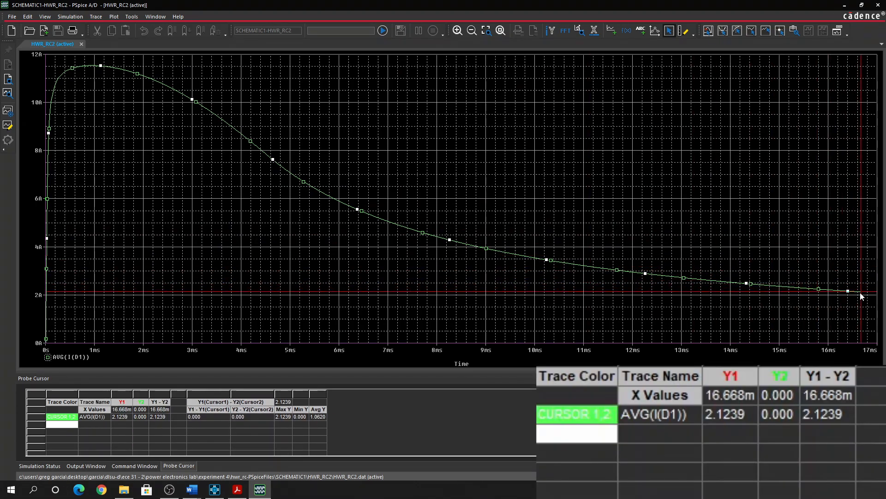
# Step: Replace the AVG(I(D1)) trace with the RMS capacitor current expression RMS(I(C1))
pyautogui.click(78, 358)
pyautogui.press('Delete')
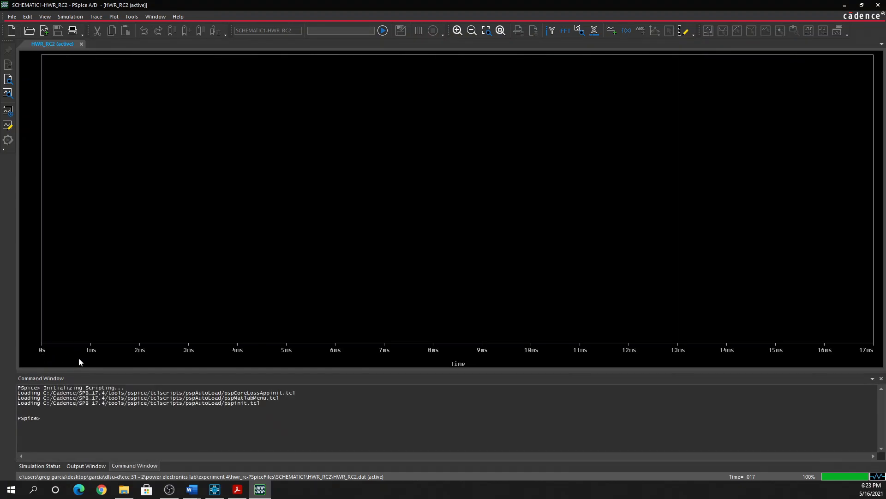
pyautogui.press('Insert')
pyautogui.click(499, 277)
pyautogui.click(326, 176)
pyautogui.click(526, 334)
# Step: Turn on the cursor and measure RMS(I(C1)) at the end of the first period
pyautogui.rightClick(48, 115)
pyautogui.click(85, 265)
pyautogui.moveTo(370, 196)
pyautogui.mouseDown()
pyautogui.moveTo(431, 190)
pyautogui.moveTo(862, 239)
pyautogui.mouseUp()
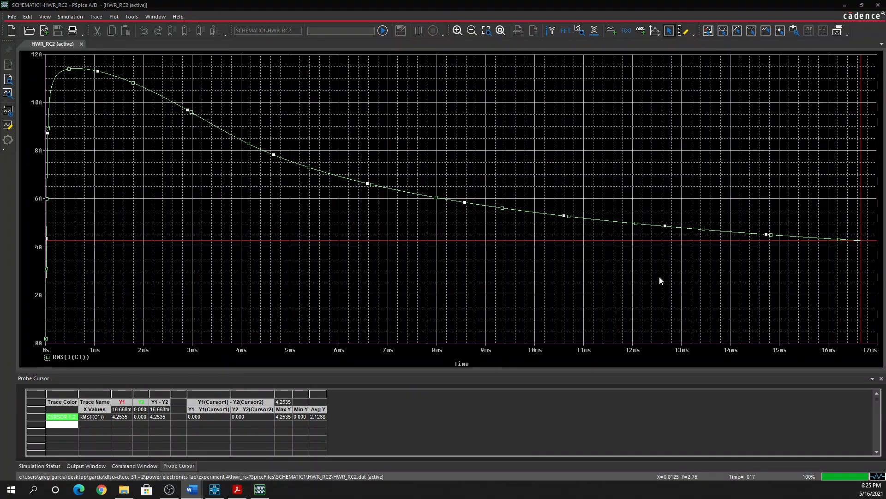
# Step: Replace the RMS(I(C1)) trace with the average resistor power expression AVG(W(R1))
pyautogui.click(71, 355)
pyautogui.press('Delete')
pyautogui.click(96, 16)
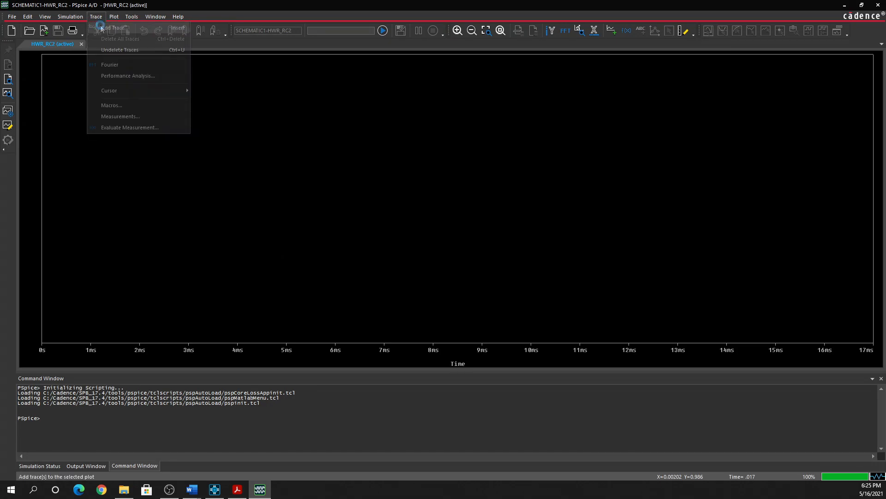
pyautogui.click(102, 27)
pyautogui.click(499, 219)
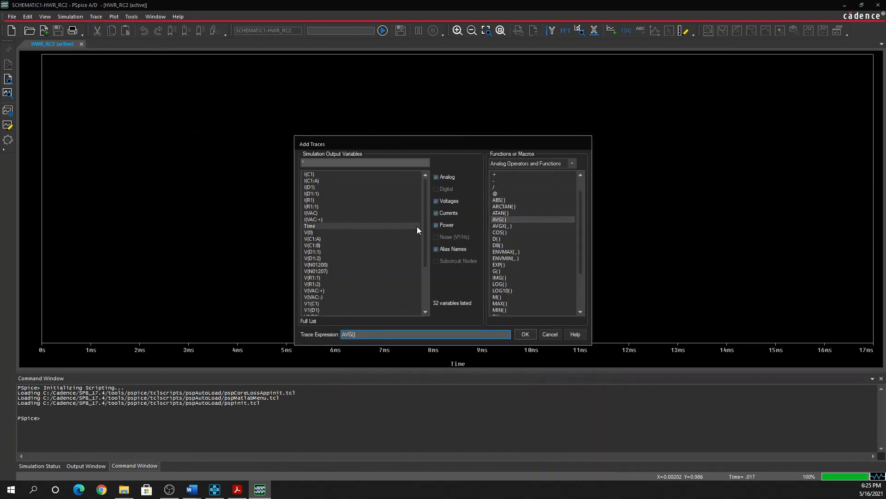
pyautogui.scroll(-3, 417, 230)
pyautogui.click(323, 300)
pyautogui.click(526, 334)
# Step: Turn on the cursor and measure AVG(W(R1)) at the end of the first period
pyautogui.rightClick(124, 307)
pyautogui.click(166, 196)
pyautogui.moveTo(548, 123); pyautogui.dragTo(866, 153)
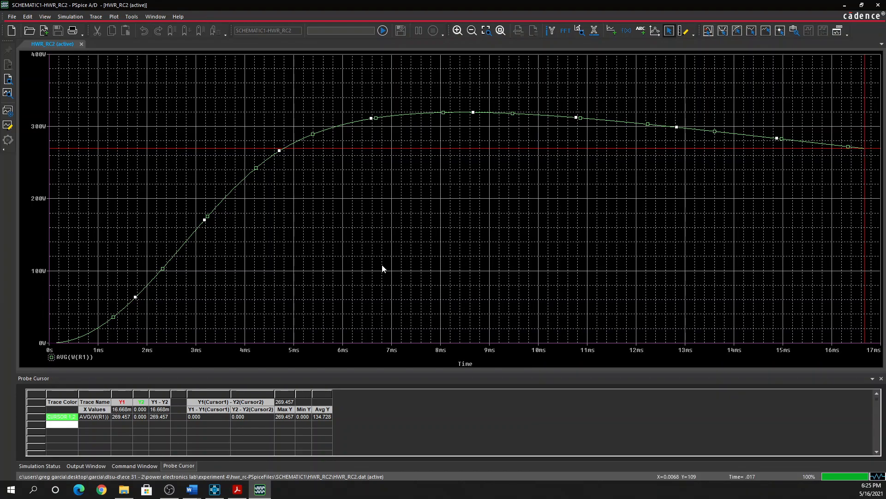
# Step: Replace the AVG(W(R1)) trace with the average source power expression AVG(W(VAC))
pyautogui.click(73, 357)
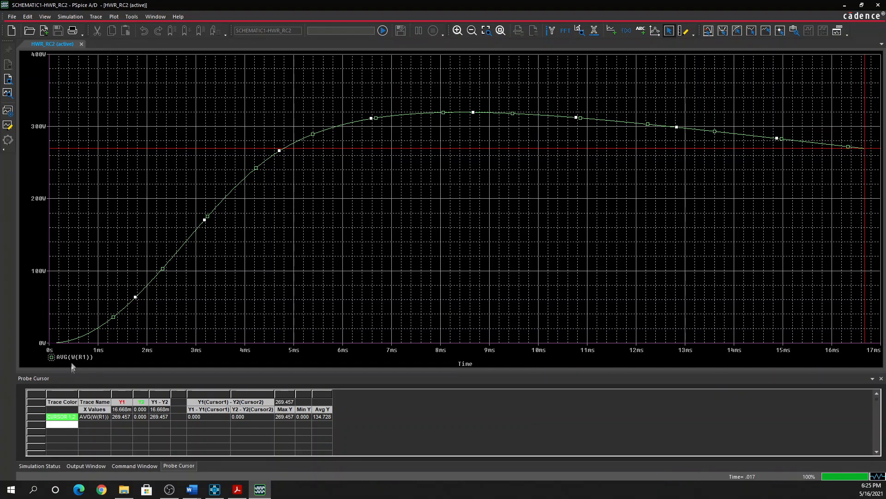
pyautogui.press('Delete')
pyautogui.click(96, 17)
pyautogui.click(112, 28)
pyautogui.click(507, 238)
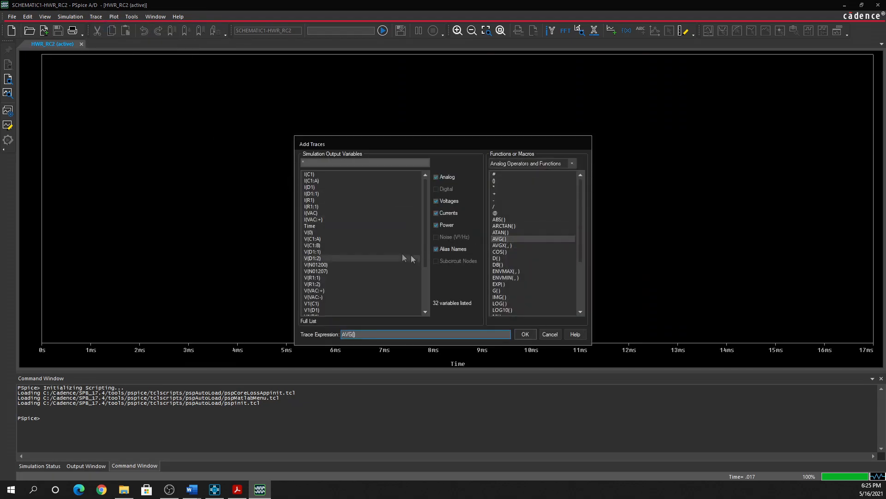
pyautogui.click(426, 286)
pyautogui.click(339, 310)
pyautogui.click(526, 335)
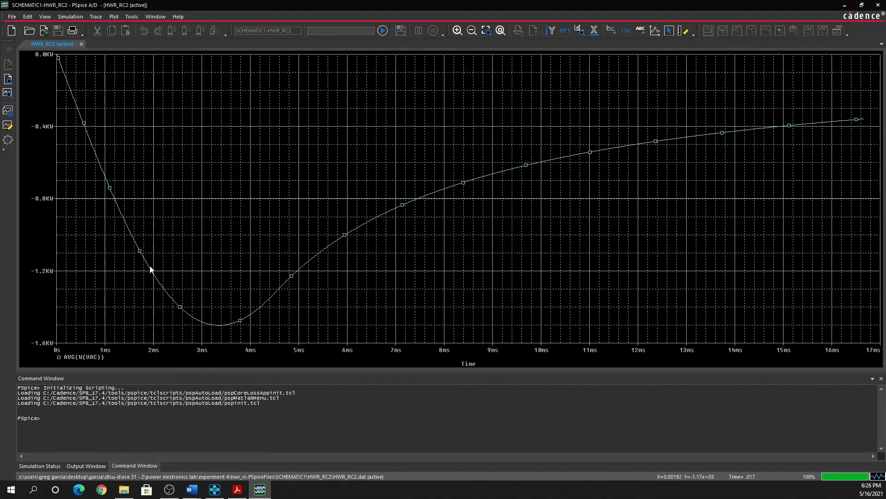
# Step: Turn on the cursor and measure AVG(W(VAC)) at the end of the first period
pyautogui.rightClick(150, 267)
pyautogui.click(177, 153)
pyautogui.click(868, 140)
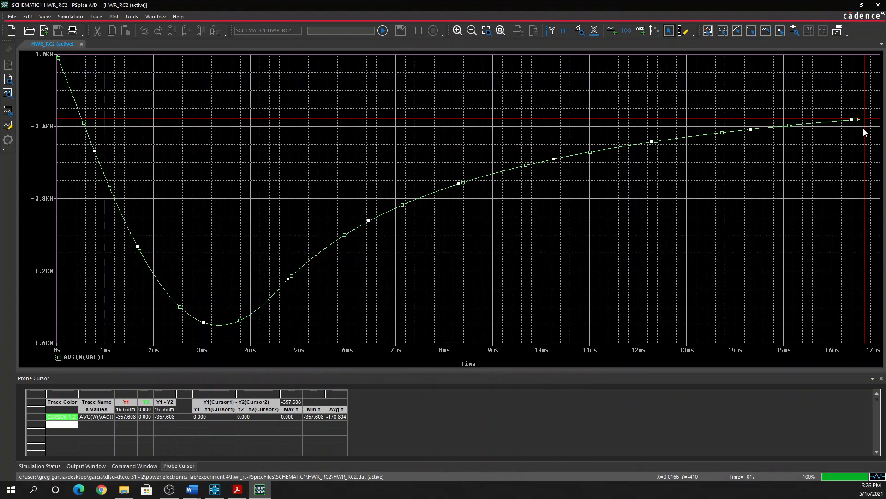
# Step: Replace the AVG(W(VAC)) trace with the average diode power expression AVG(W(D1))
pyautogui.click(85, 357)
pyautogui.press('Delete')
pyautogui.click(96, 17)
pyautogui.click(106, 28)
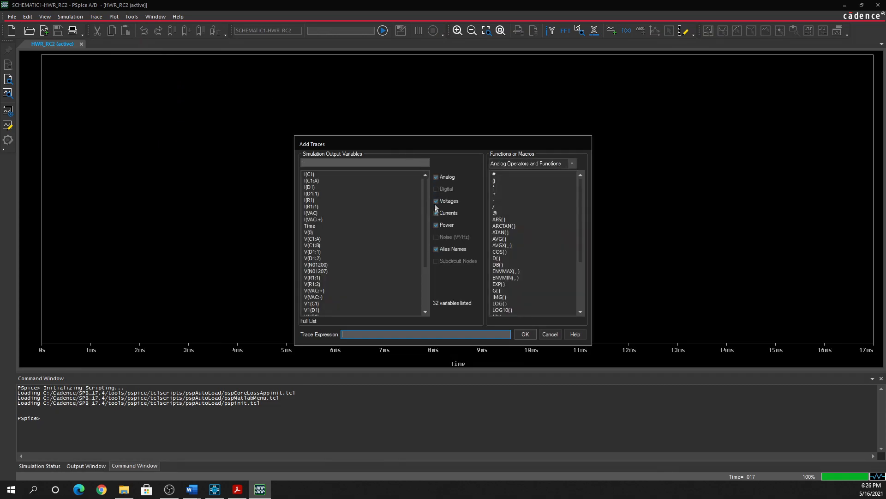
pyautogui.click(508, 239)
pyautogui.scroll(-4, 325, 296)
pyautogui.click(325, 297)
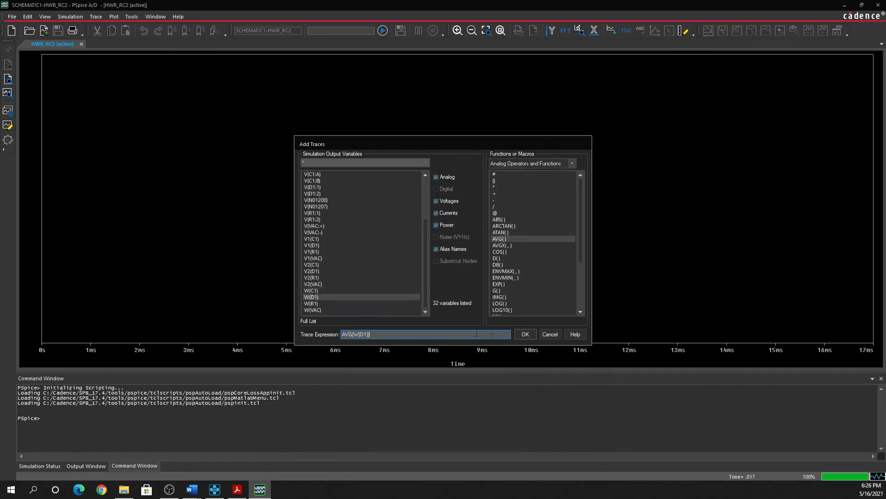
pyautogui.click(526, 334)
# Step: Turn on the cursor and measure AVG(W(D1)) at the end of the first period
pyautogui.rightClick(90, 56)
pyautogui.click(134, 206)
pyautogui.moveTo(116, 79)
pyautogui.mouseDown()
pyautogui.moveTo(747, 306)
pyautogui.moveTo(861, 299)
pyautogui.mouseUp()
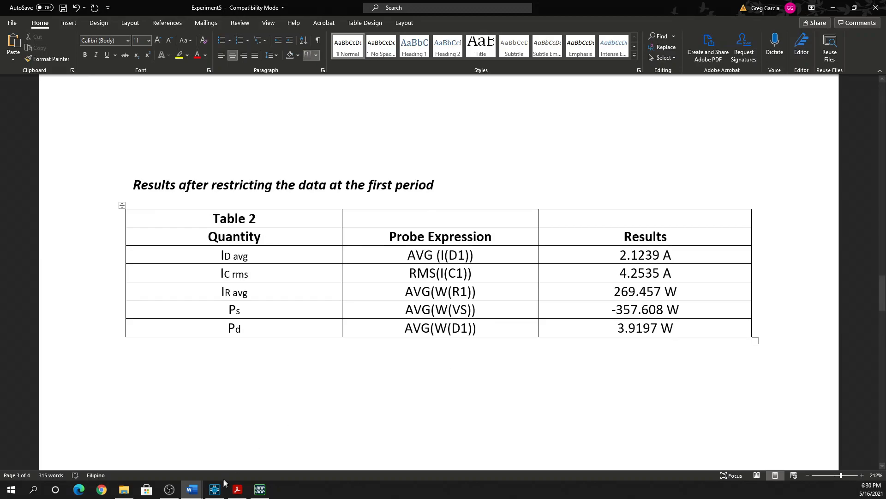
# Step: Switch to OrCAD Capture, set the profile to start saving data after 16.67ms and run to 33.34ms, and rerun the simulation
pyautogui.click(214, 489)
pyautogui.click(603, 30)
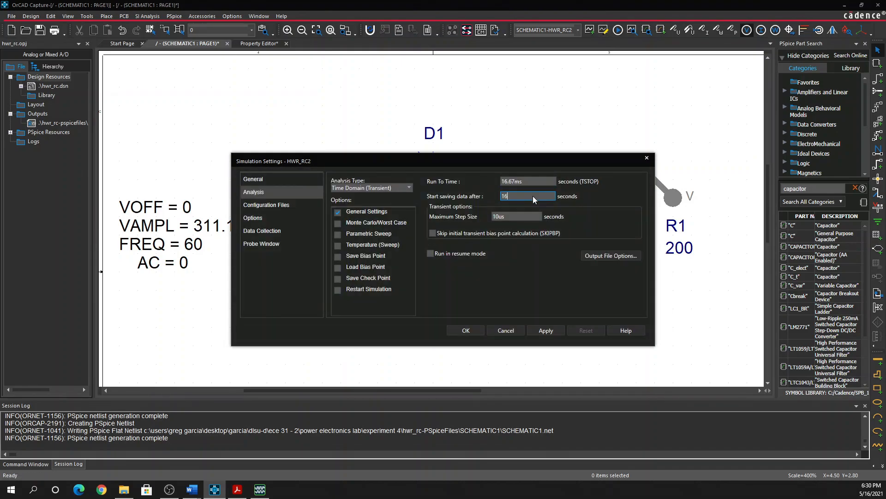
pyautogui.doubleClick(530, 181)
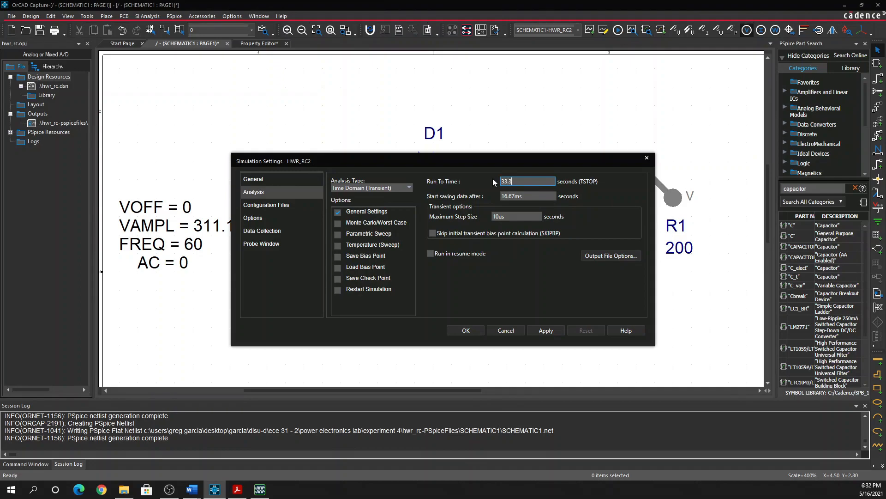
pyautogui.write('4ms')
pyautogui.click(465, 330)
pyautogui.click(619, 30)
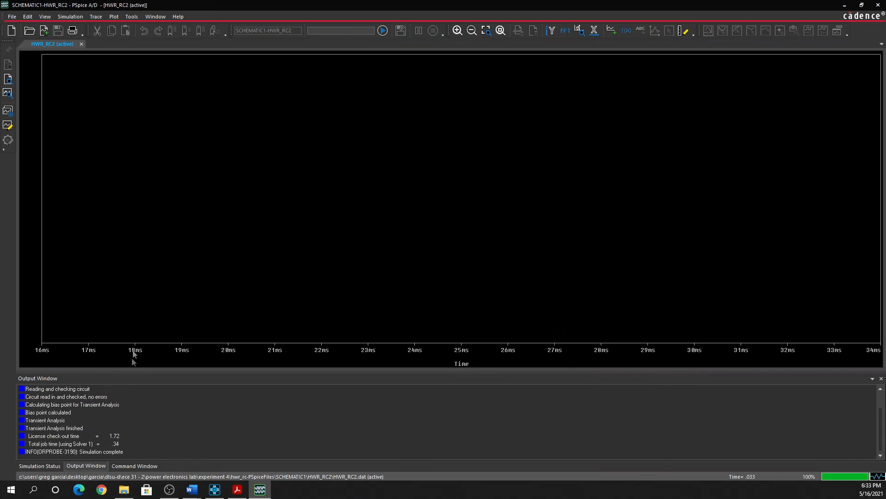
# Step: Add the average diode current trace AVG(I(D1)) to the empty plot of the second period
pyautogui.click(96, 16)
pyautogui.click(114, 27)
pyautogui.click(508, 240)
pyautogui.click(317, 188)
pyautogui.click(525, 334)
# Step: Turn on the cursor and measure AVG(I(D1)) at the end of the second period
pyautogui.rightClick(161, 231)
pyautogui.click(195, 152)
pyautogui.moveTo(167, 206); pyautogui.dragTo(860, 288)
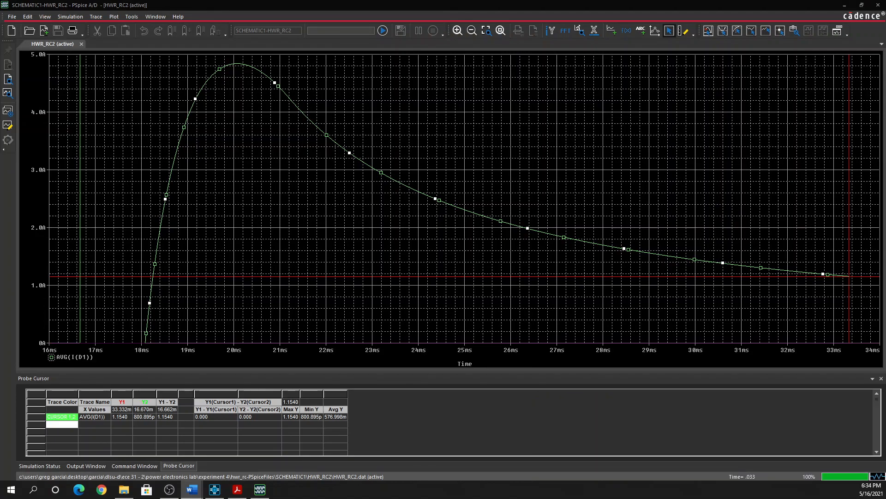
# Step: Replace the AVG(I(D1)) trace with RMS(I(C1)) and measure it with the cursor at the end of the second period
pyautogui.click(82, 356)
pyautogui.press('Delete')
pyautogui.click(95, 17)
pyautogui.click(112, 27)
pyautogui.scroll(-3, 510, 298)
pyautogui.click(511, 299)
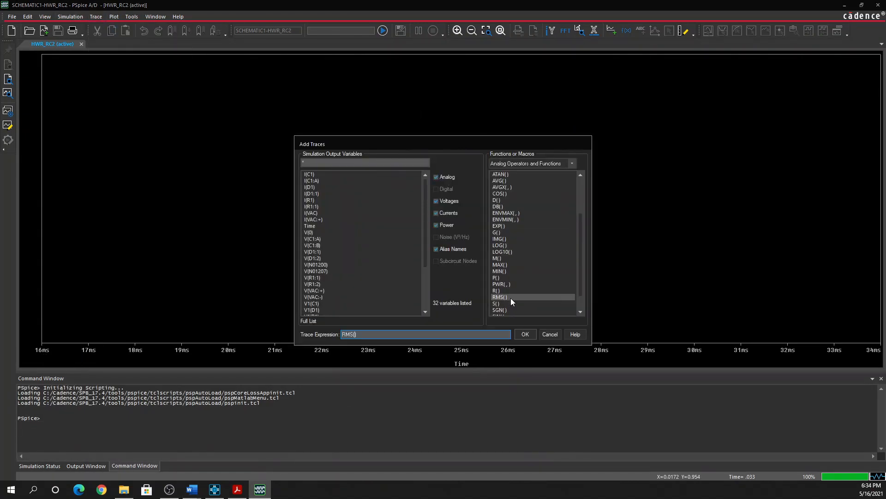
pyautogui.click(308, 175)
pyautogui.click(528, 336)
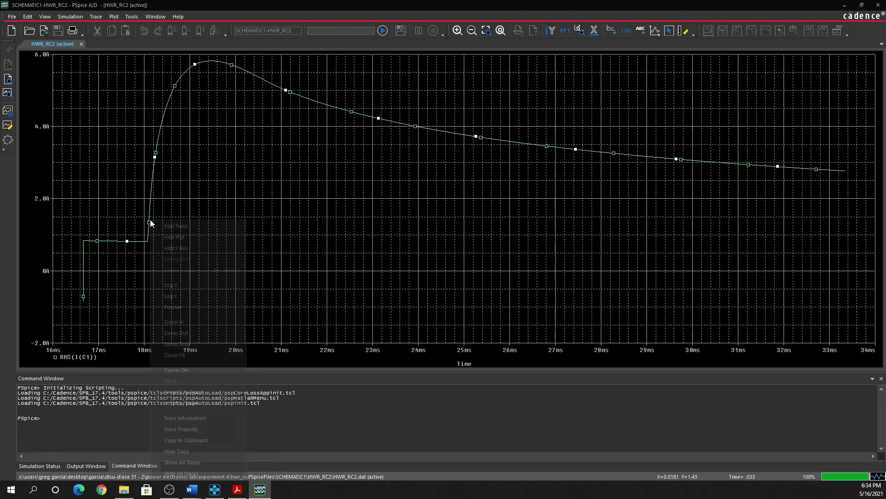
pyautogui.moveTo(161, 172)
pyautogui.mouseDown()
pyautogui.moveTo(158, 162)
pyautogui.moveTo(853, 185)
pyautogui.mouseUp()
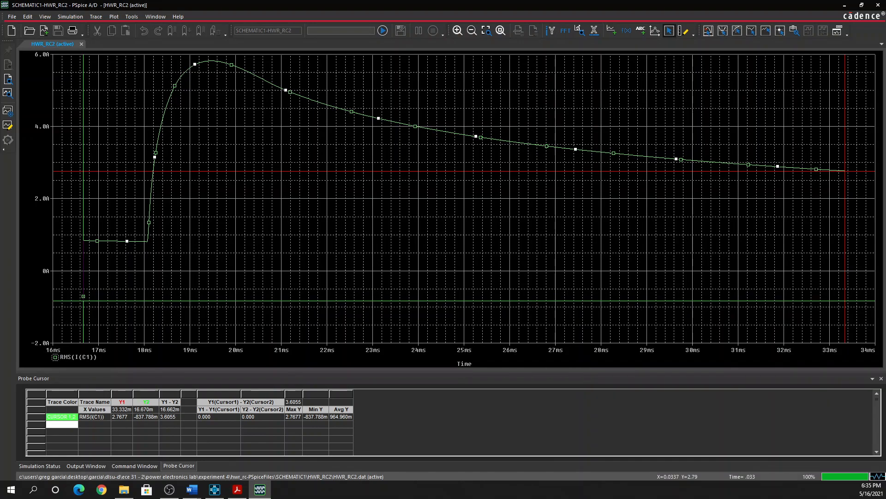
# Step: Replace the RMS(I(C1)) trace with the average resistor power AVG(W(R1))
pyautogui.click(81, 357)
pyautogui.press('Delete')
pyautogui.click(95, 16)
pyautogui.click(104, 28)
pyautogui.scroll(-1, 519, 245)
pyautogui.click(505, 219)
pyautogui.scroll(-4, 369, 265)
pyautogui.click(314, 303)
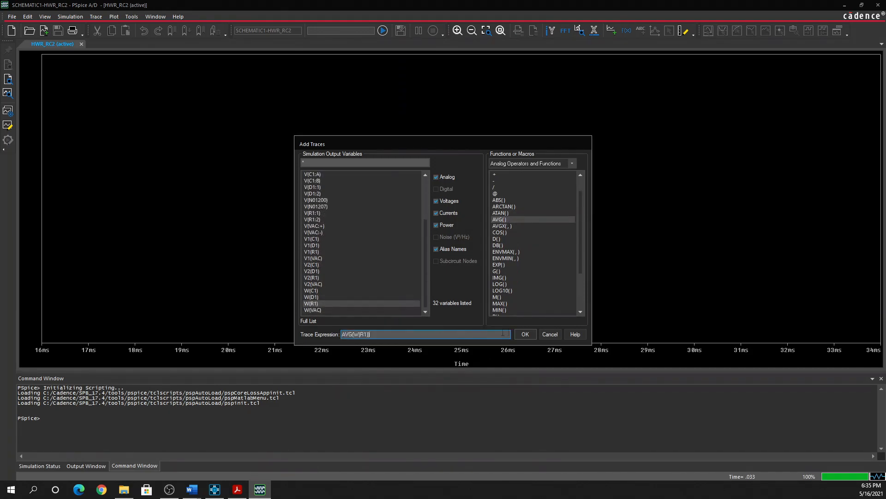
pyautogui.click(523, 333)
# Step: Turn on the cursor and measure AVG(W(R1)) at the end of the second period, about 33.33 ms
pyautogui.rightClick(192, 290)
pyautogui.click(223, 180)
pyautogui.moveTo(290, 143)
pyautogui.mouseDown()
pyautogui.moveTo(404, 132)
pyautogui.moveTo(850, 144)
pyautogui.mouseUp()
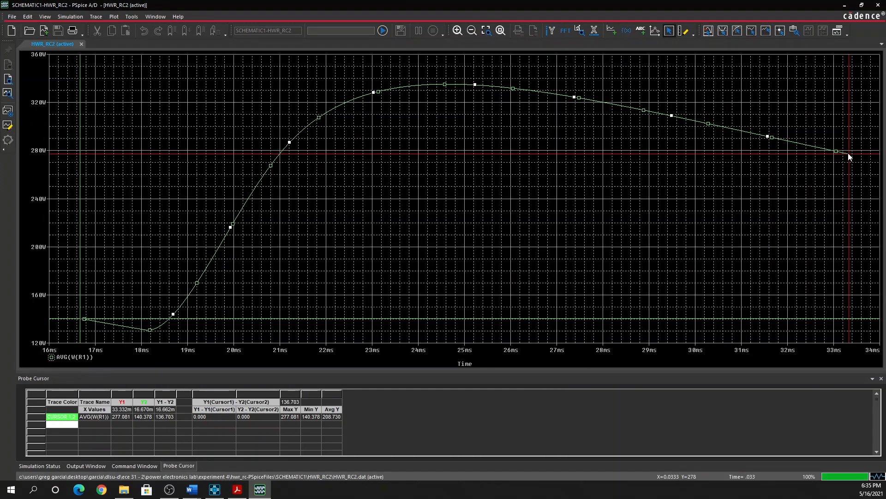
# Step: Delete the AVG(W(R1)) trace and plot the average source power AVG(W(VAC)) instead
pyautogui.click(96, 17)
pyautogui.click(109, 38)
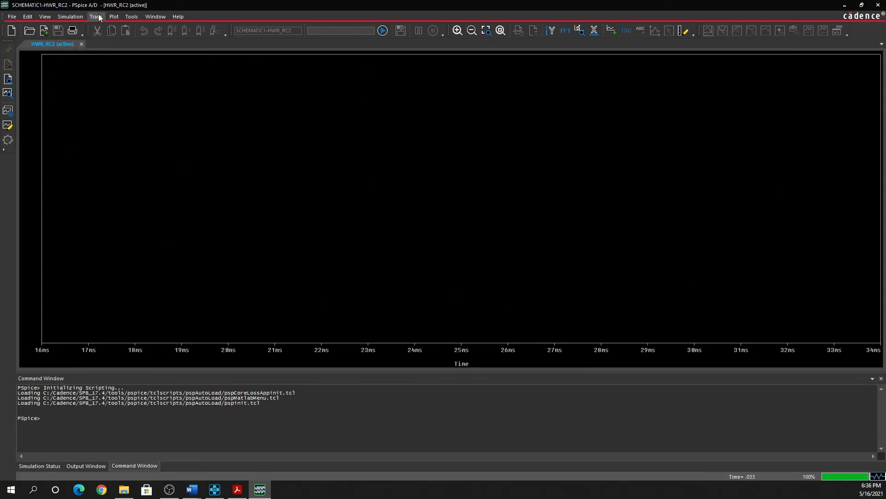
pyautogui.click(99, 17)
pyautogui.click(98, 27)
pyautogui.scroll(-4, 517, 226)
pyautogui.scroll(4, 516, 227)
pyautogui.click(508, 238)
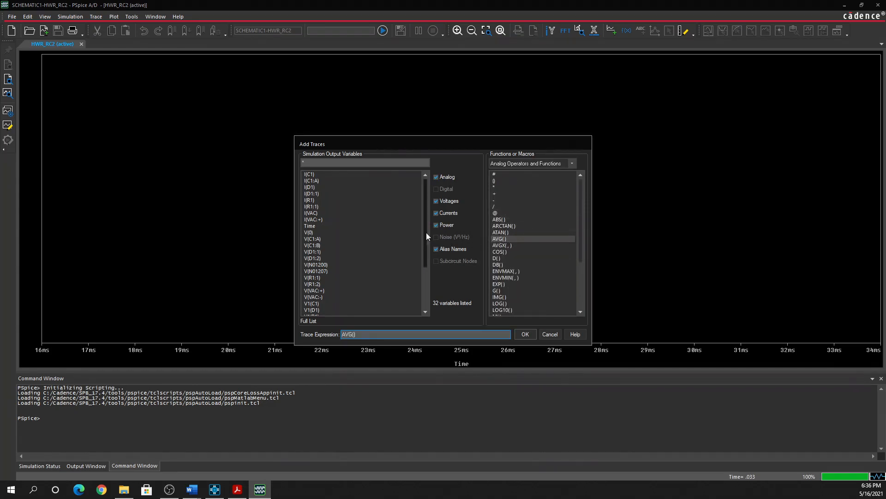
pyautogui.scroll(-3, 425, 232)
pyautogui.click(310, 312)
pyautogui.click(526, 334)
# Step: Turn on the cursor and measure AVG(W(VAC)) at the end of the second period
pyautogui.rightClick(212, 257)
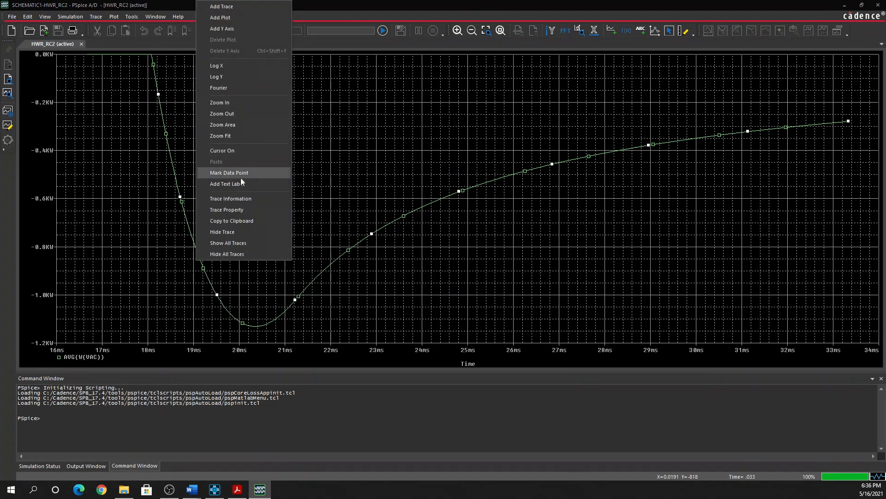
pyautogui.click(223, 150)
pyautogui.moveTo(319, 277)
pyautogui.mouseDown()
pyautogui.moveTo(452, 263)
pyautogui.moveTo(854, 132)
pyautogui.mouseUp()
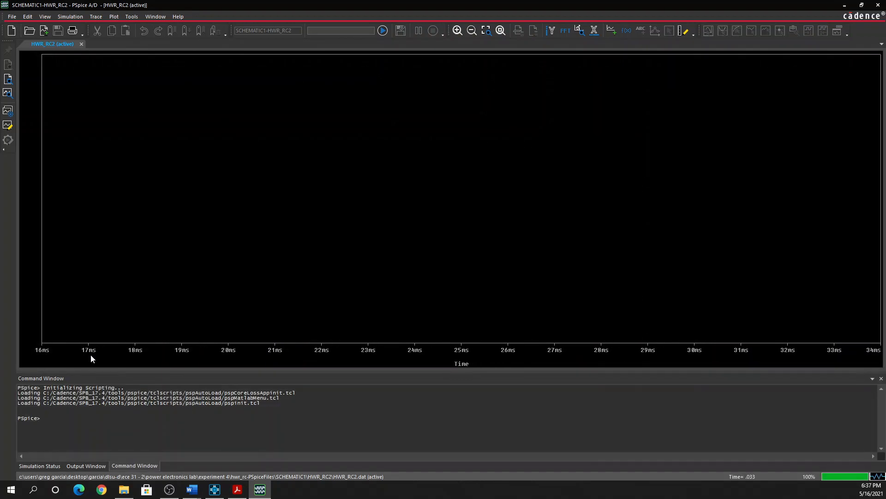
# Step: Add the average diode power trace AVG(W(D1)) to the empty plot of the second period
pyautogui.click(95, 16)
pyautogui.click(108, 25)
pyautogui.click(499, 239)
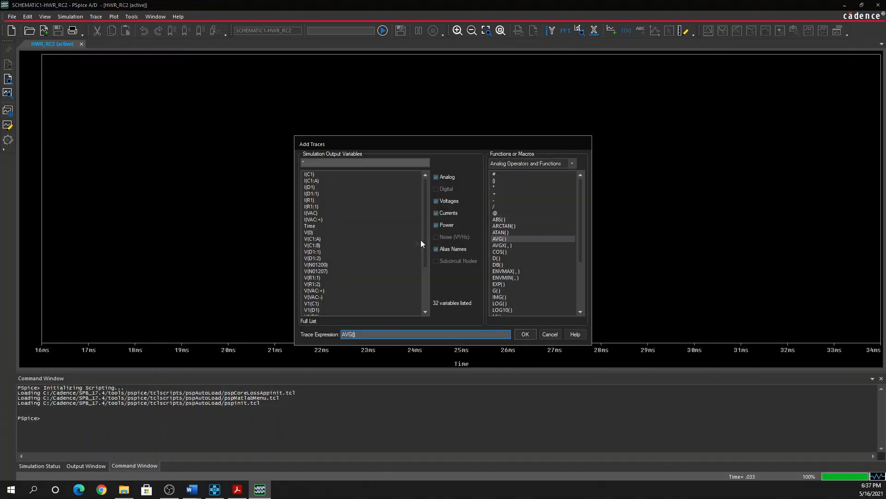
pyautogui.scroll(-3, 328, 314)
pyautogui.click(312, 297)
pyautogui.click(525, 333)
# Step: Turn on the cursor and measure AVG(W(D1)) at the end of the second period, about 33.33 ms
pyautogui.rightClick(162, 256)
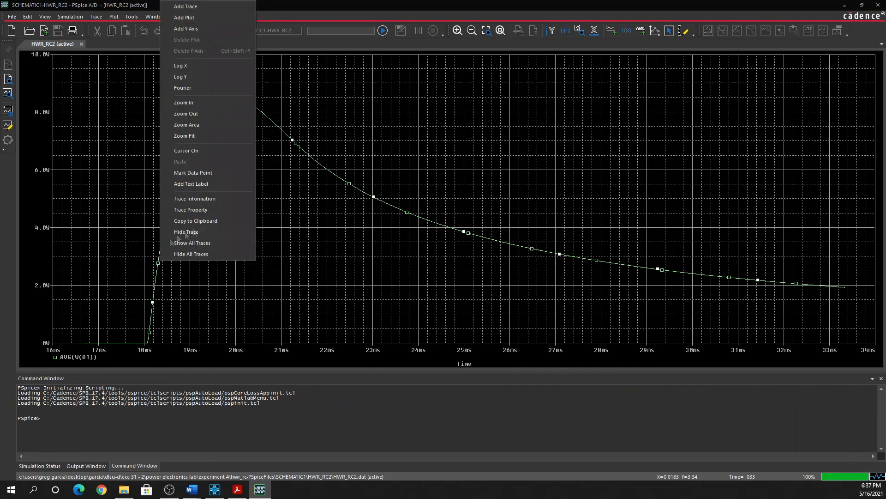
pyautogui.click(168, 236)
pyautogui.click(843, 291)
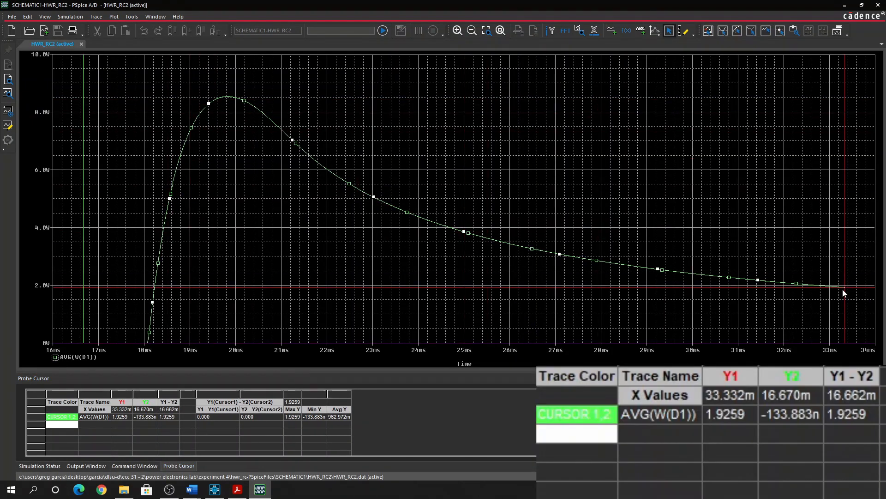